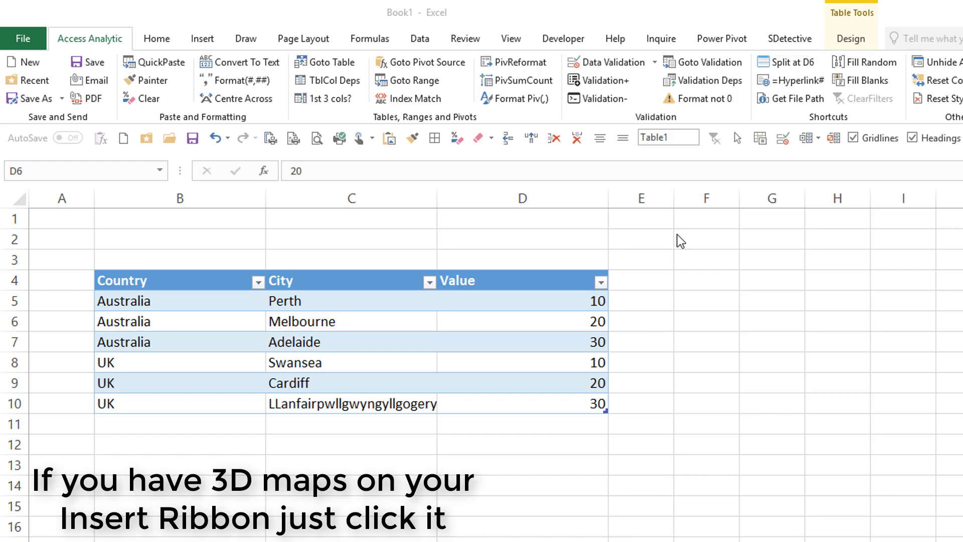
# - Confirm the Developer tab is ticked in Customize the Ribbon, then go to the File Info page
pyautogui.click(563, 40)
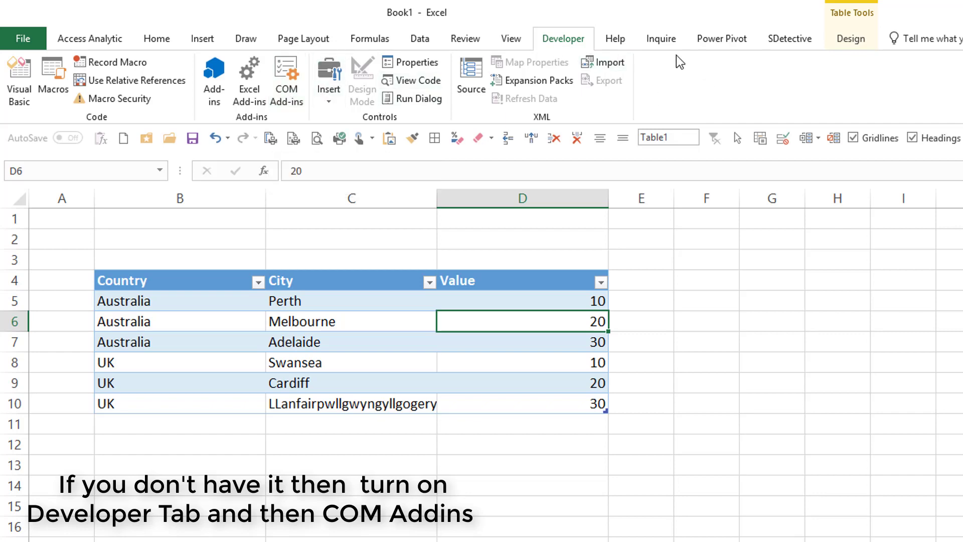
pyautogui.rightClick(663, 43)
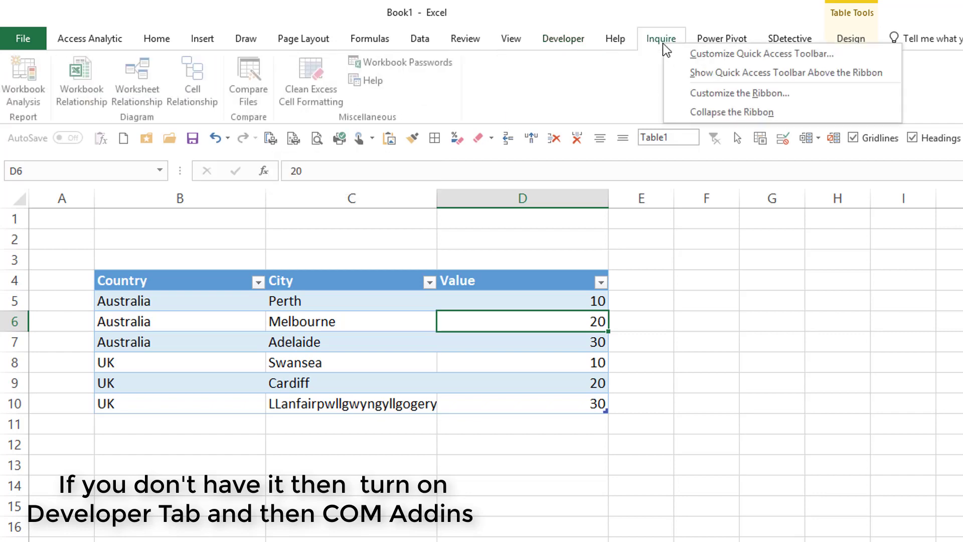
pyautogui.click(710, 92)
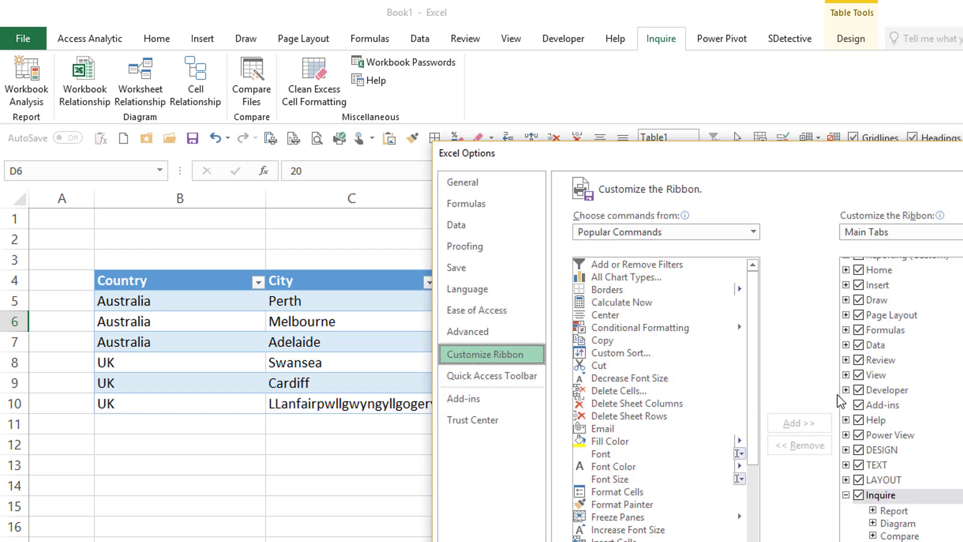
pyautogui.click(861, 390)
pyautogui.click(859, 391)
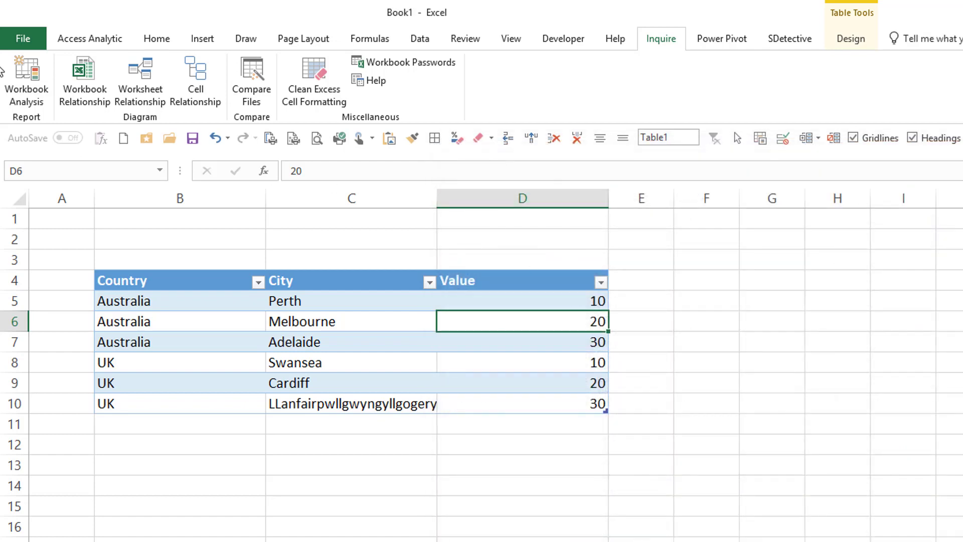
pyautogui.click(26, 37)
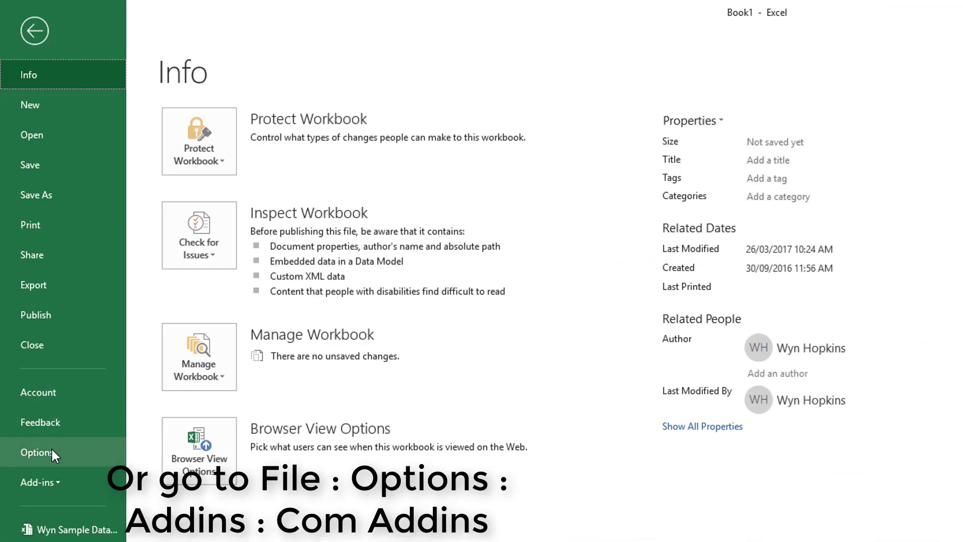
# - Enable the Microsoft Power Map for Excel COM add-in from Excel Options' COM Add-ins manager
pyautogui.click(51, 447)
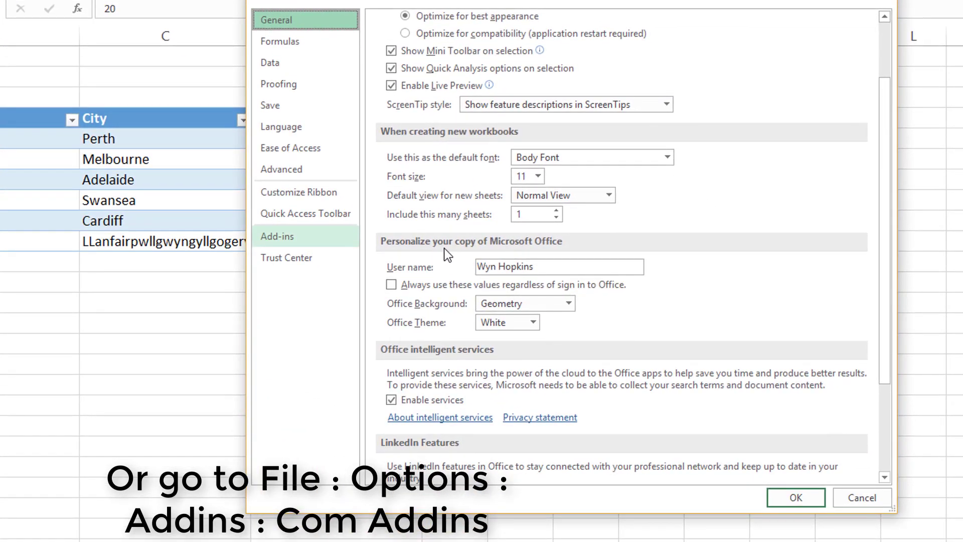
pyautogui.click(451, 377)
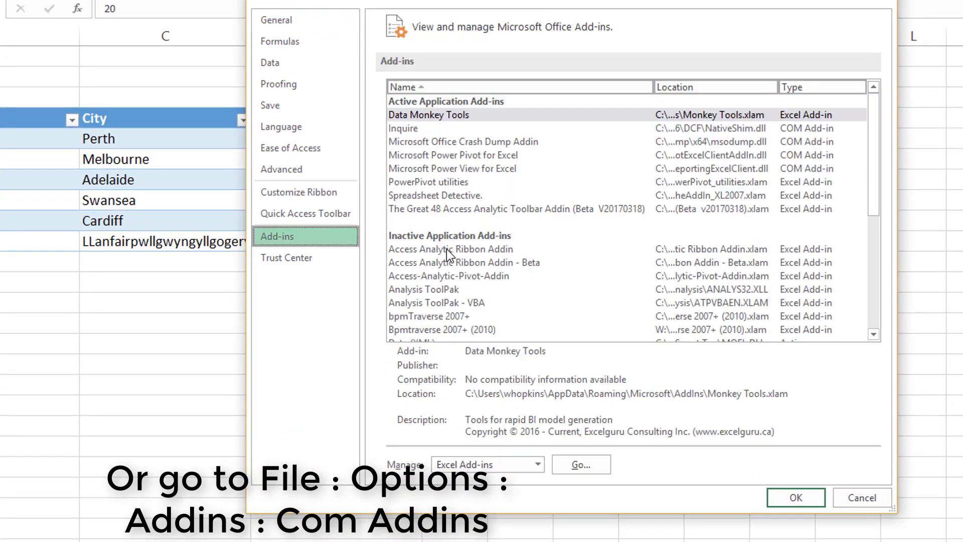
pyautogui.click(540, 464)
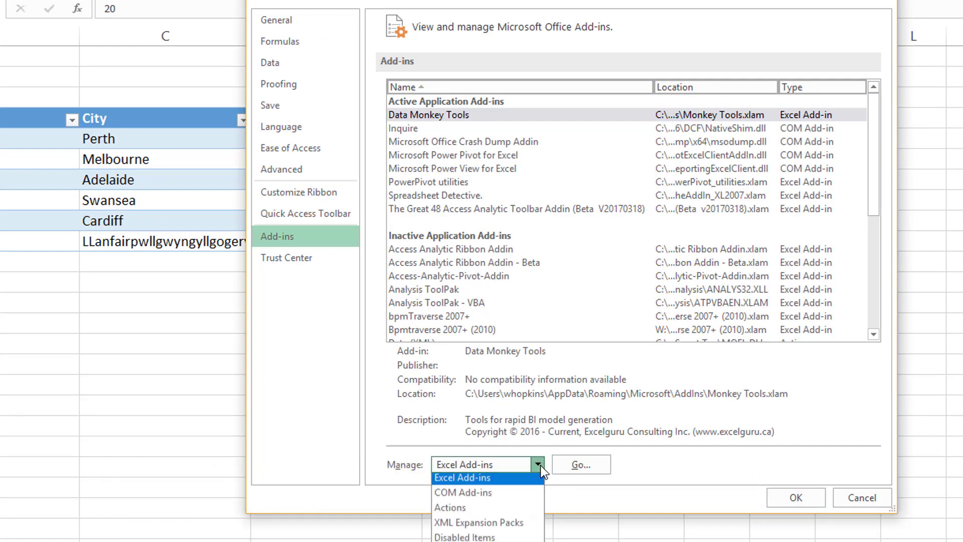
pyautogui.click(507, 494)
pyautogui.click(583, 465)
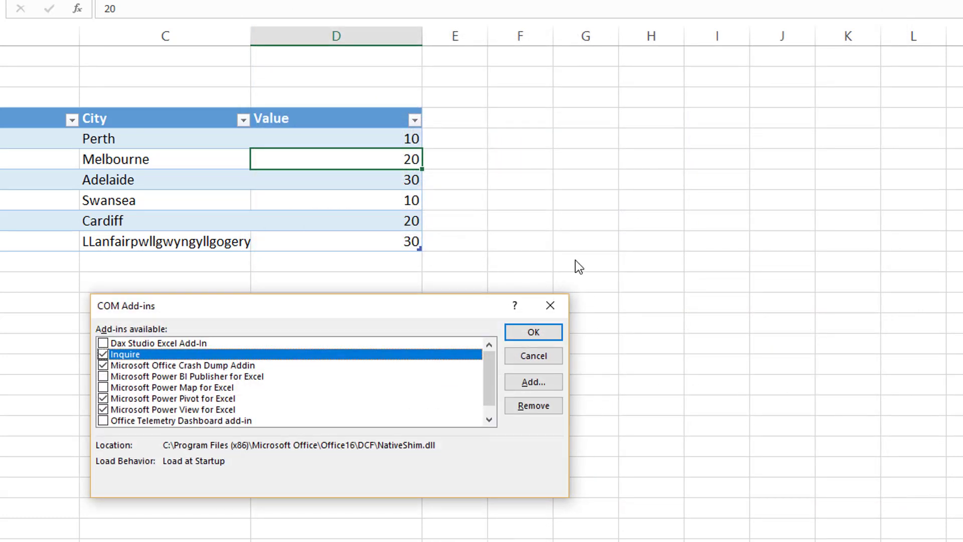
pyautogui.moveTo(426, 304); pyautogui.dragTo(493, 51)
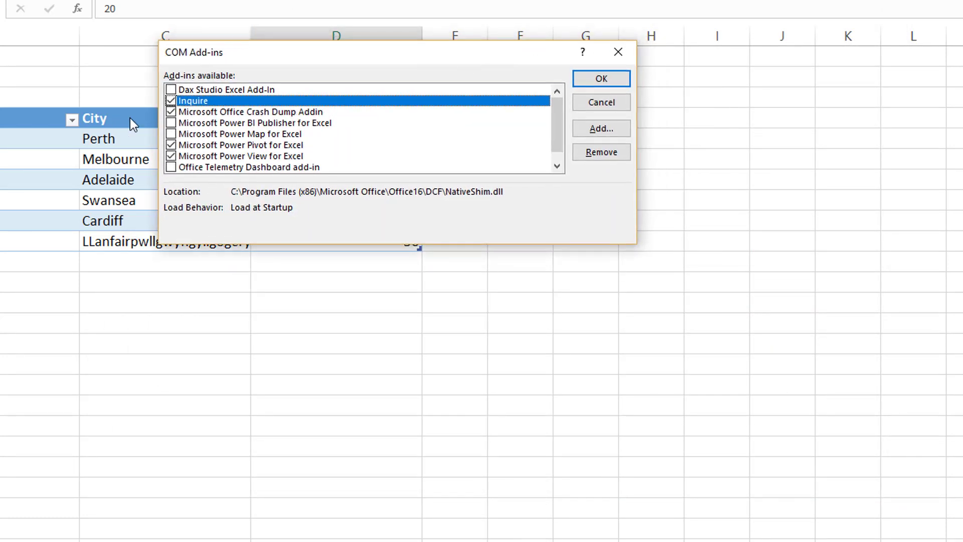
pyautogui.click(171, 134)
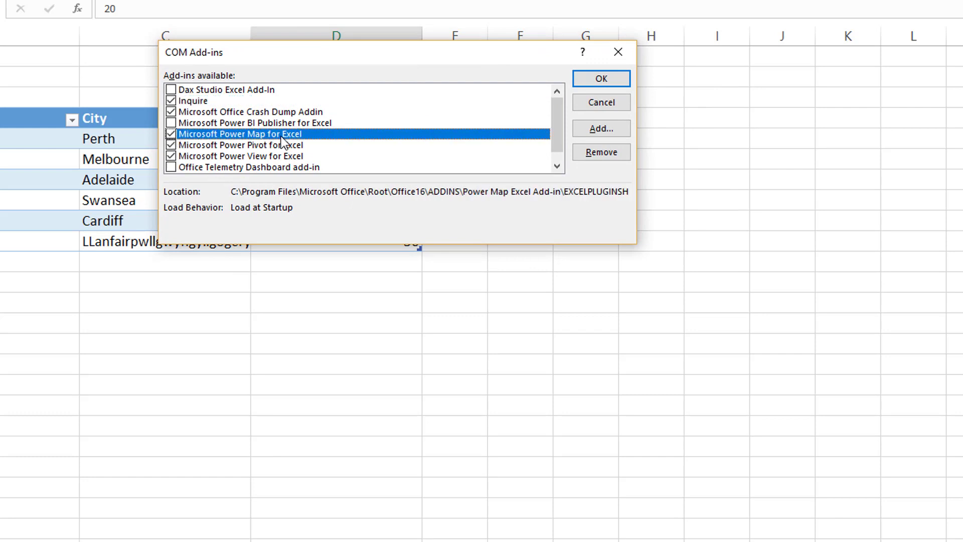
pyautogui.click(601, 78)
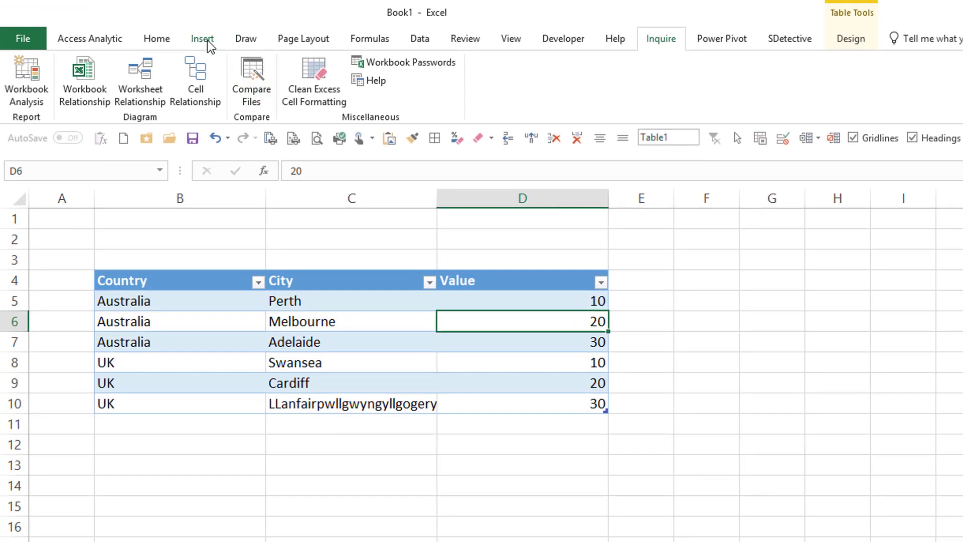
# - On the Insert tab, select the Country and City entries in columns B and C
pyautogui.click(206, 40)
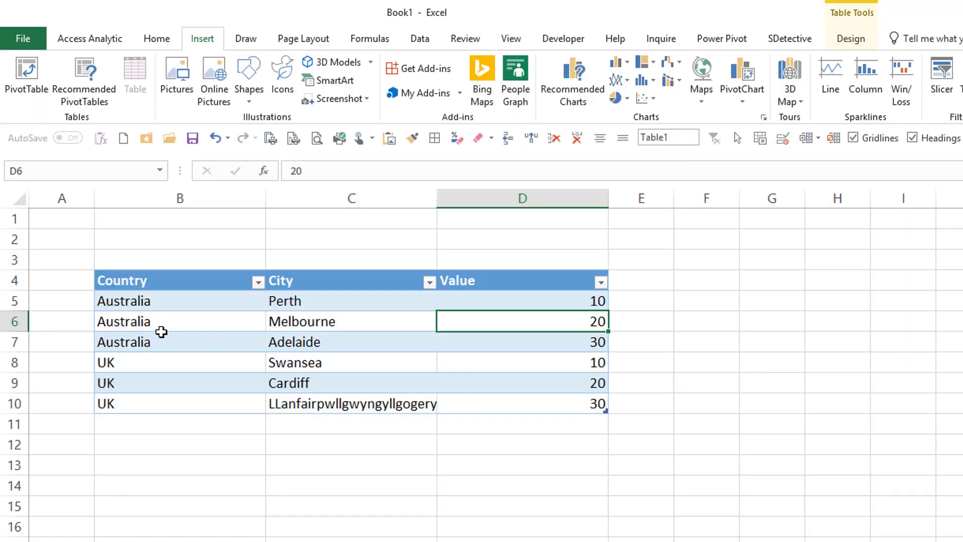
pyautogui.moveTo(164, 319); pyautogui.dragTo(153, 404)
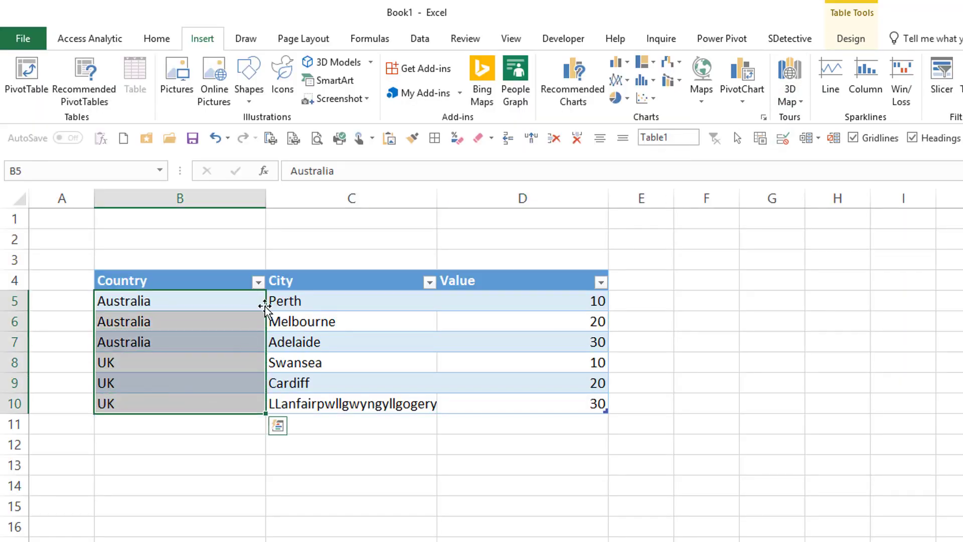
pyautogui.moveTo(281, 301)
pyautogui.mouseDown()
pyautogui.moveTo(289, 335)
pyautogui.moveTo(366, 403)
pyautogui.mouseUp()
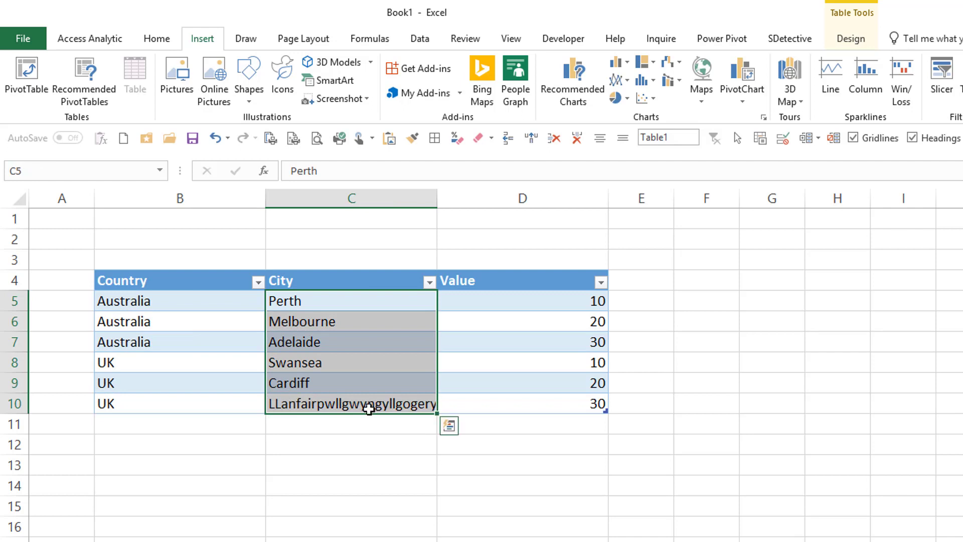
# - Check the city names from Perth to C10's long Welsh name, then widen column C to fit it
pyautogui.click(338, 309)
pyautogui.click(331, 326)
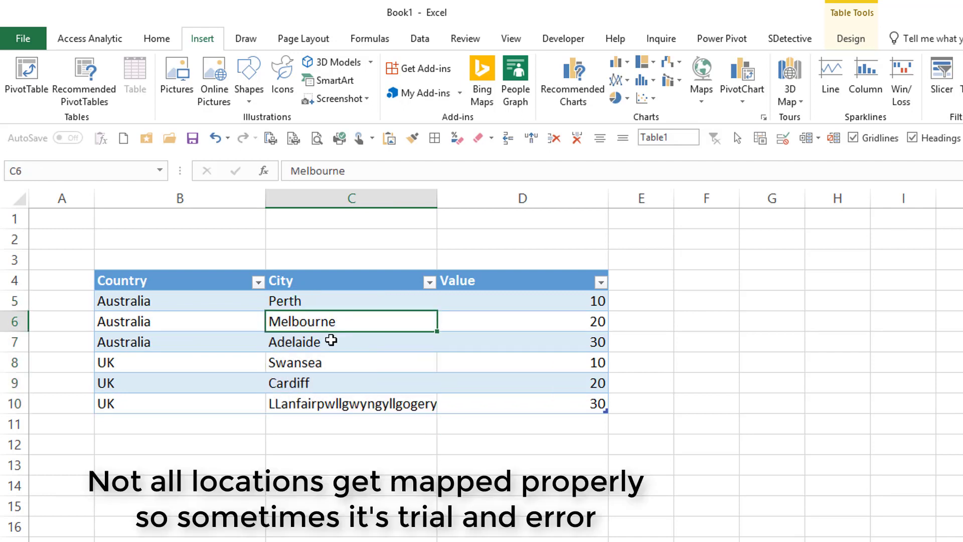
pyautogui.click(328, 344)
pyautogui.click(331, 365)
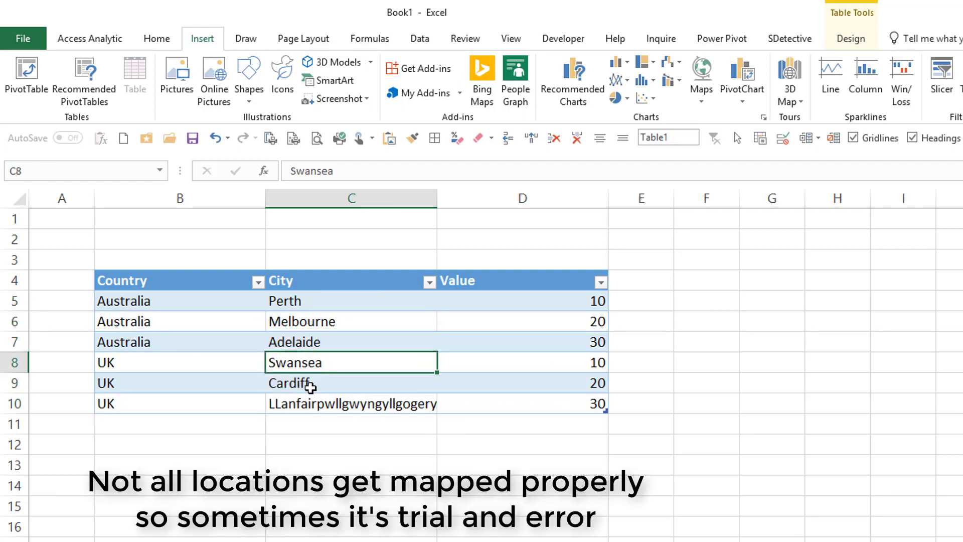
pyautogui.click(321, 386)
pyautogui.click(356, 407)
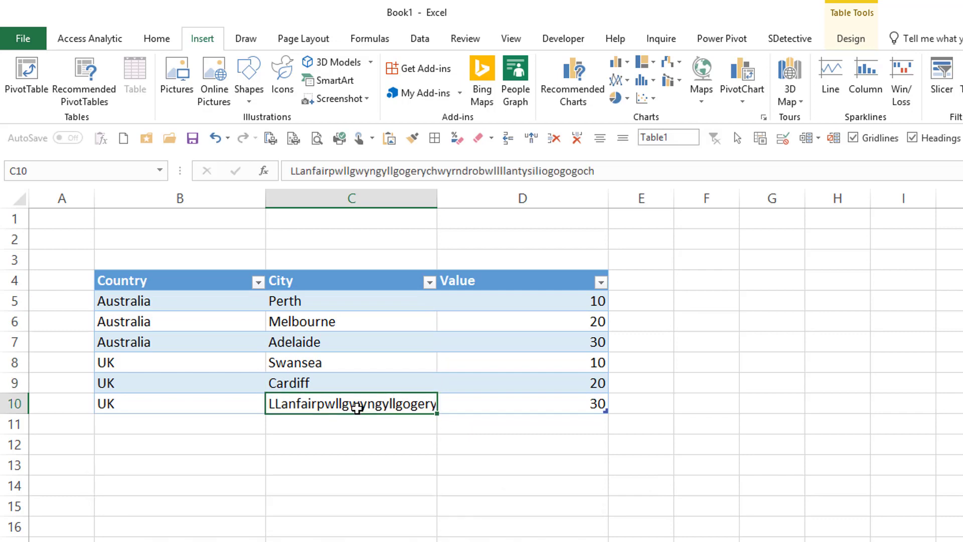
pyautogui.moveTo(436, 198); pyautogui.dragTo(777, 235)
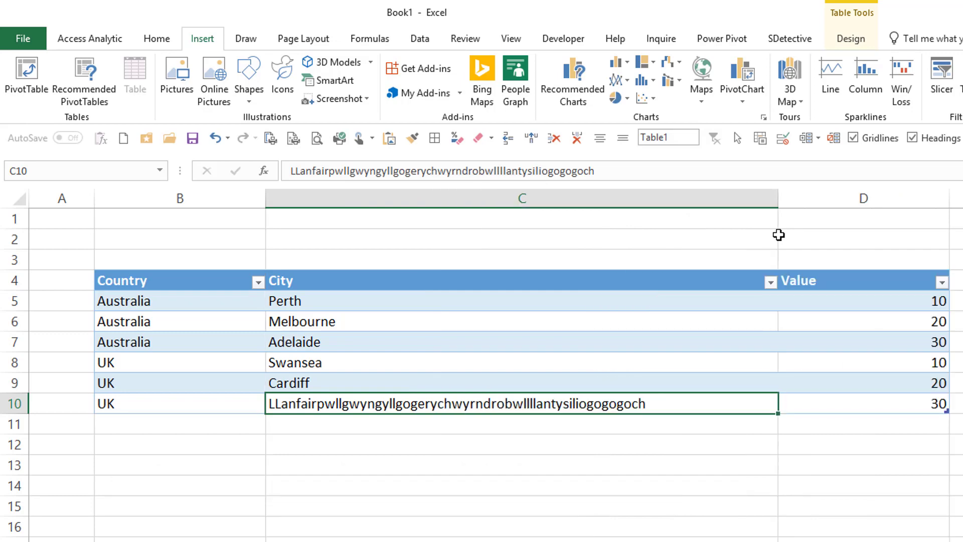
pyautogui.moveTo(778, 198)
pyautogui.mouseDown()
pyautogui.moveTo(699, 213)
pyautogui.moveTo(379, 226)
pyautogui.mouseUp()
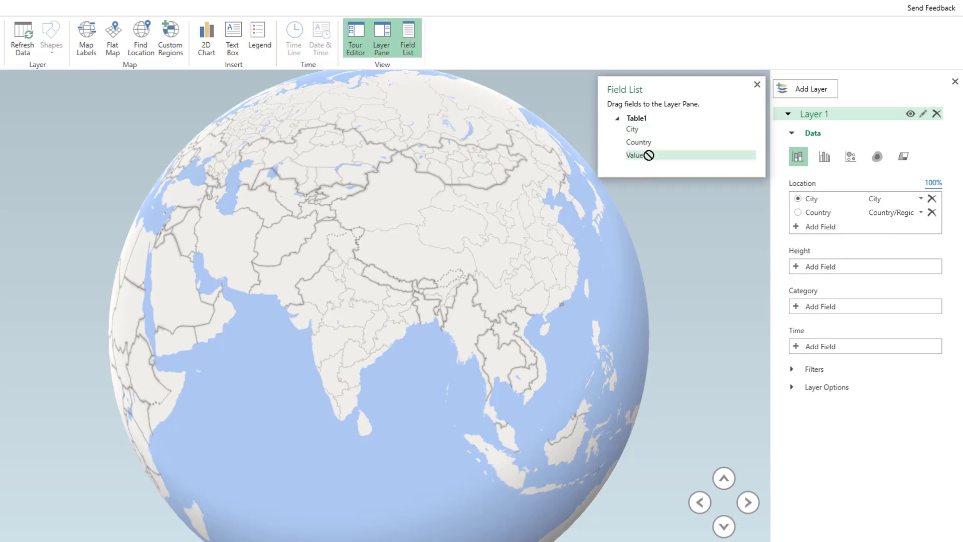
# - Put Value into Height so Value (Sum) sets column heights, then centre and zoom on Australia
pyautogui.moveTo(644, 157); pyautogui.dragTo(721, 186)
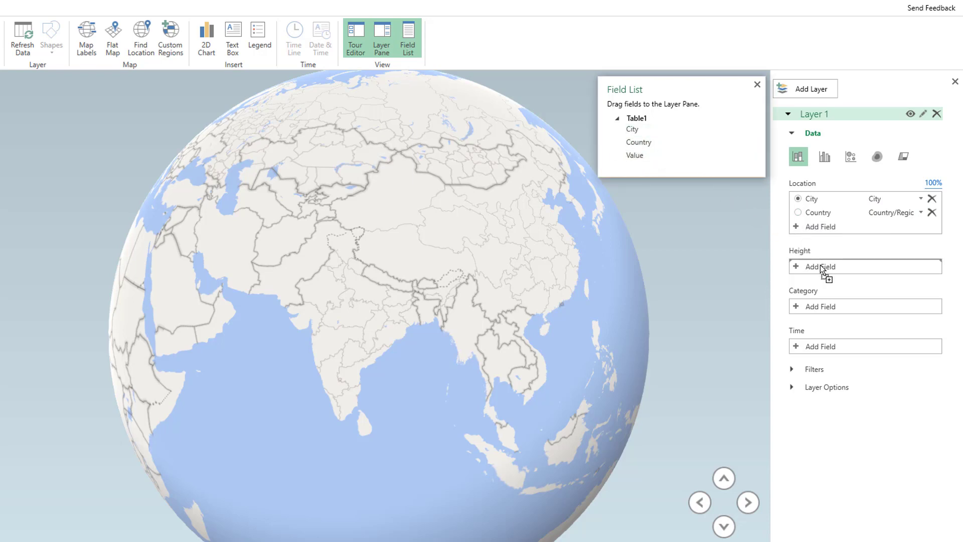
pyautogui.moveTo(780, 226); pyautogui.dragTo(820, 265)
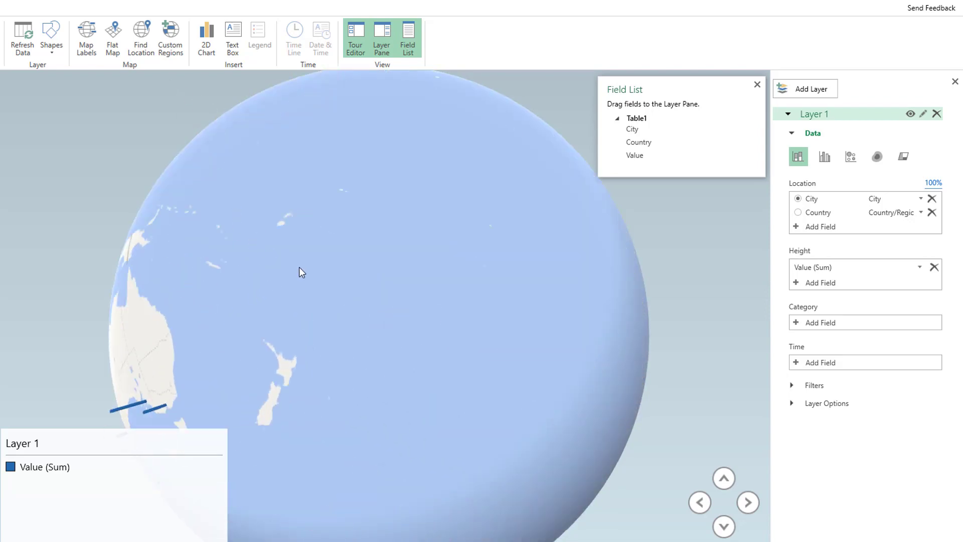
pyautogui.moveTo(299, 272); pyautogui.dragTo(554, 244)
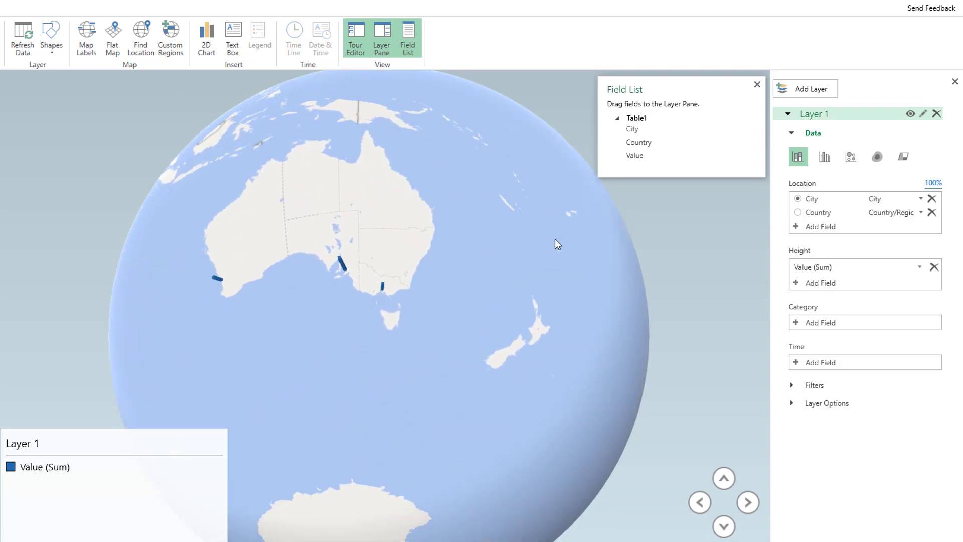
pyautogui.scroll(3, 333, 267)
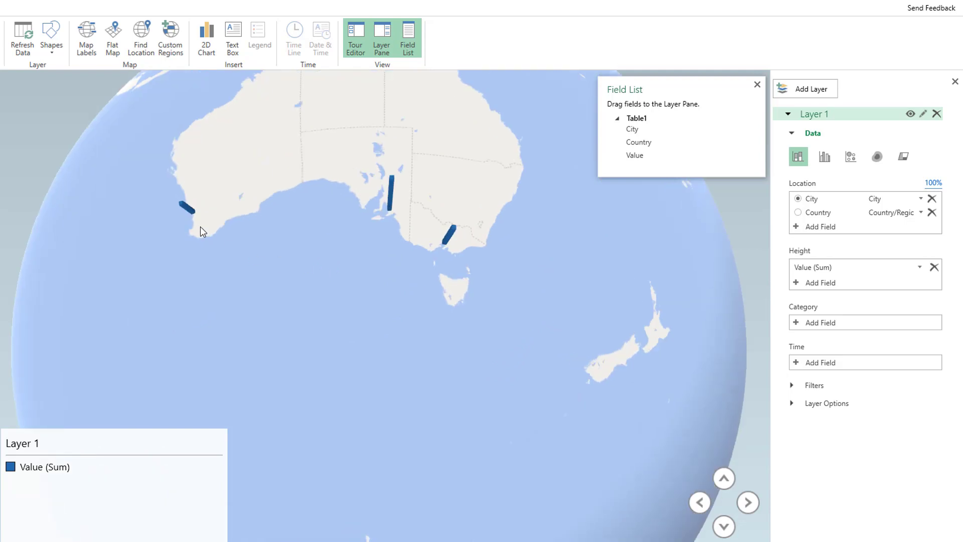
pyautogui.scroll(3, 200, 227)
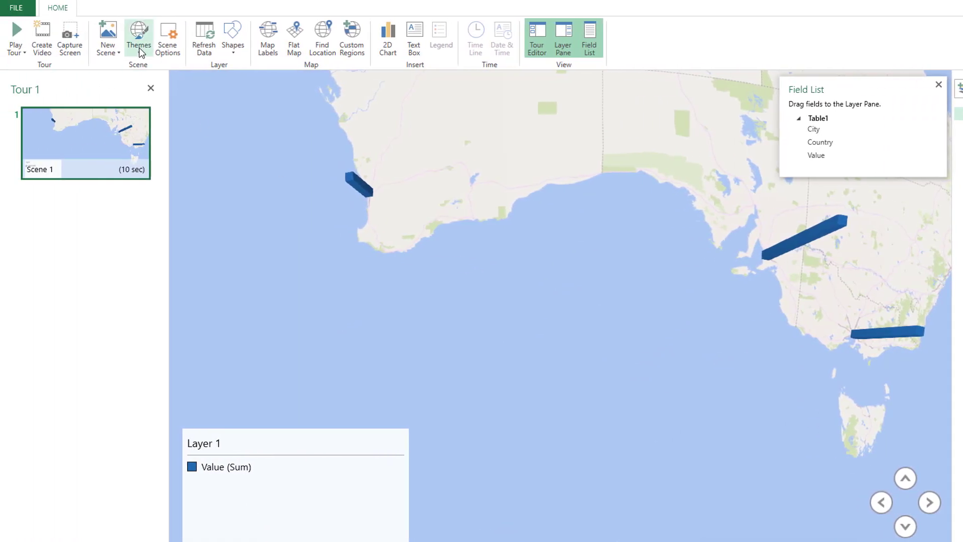
# - Apply the Organic theme, change the columns to cylinders, and delete the Layer 1 legend
pyautogui.click(139, 46)
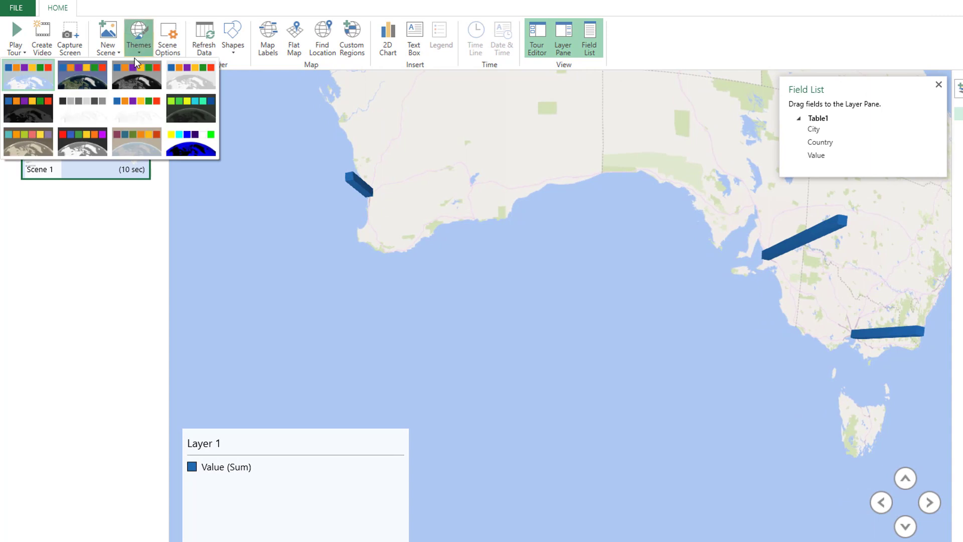
pyautogui.click(130, 144)
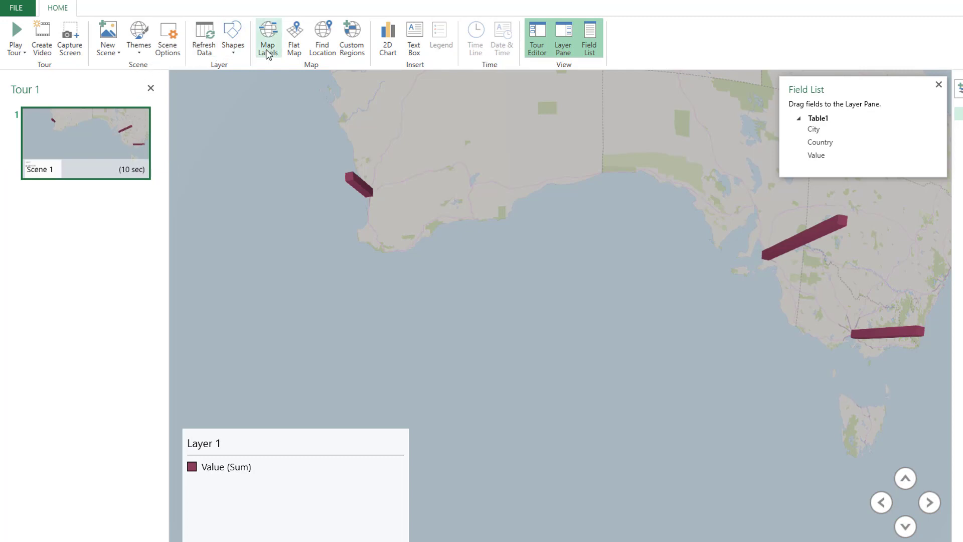
pyautogui.click(233, 46)
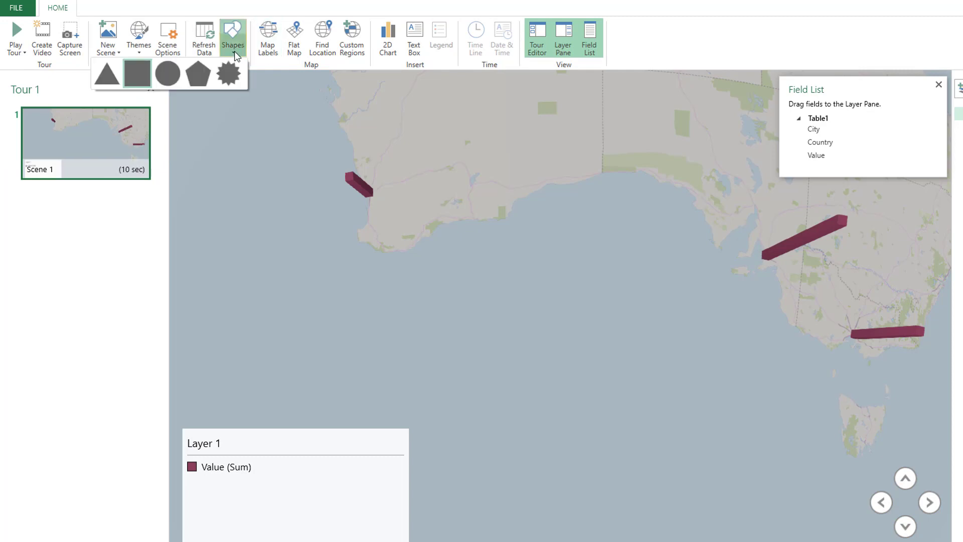
pyautogui.click(168, 74)
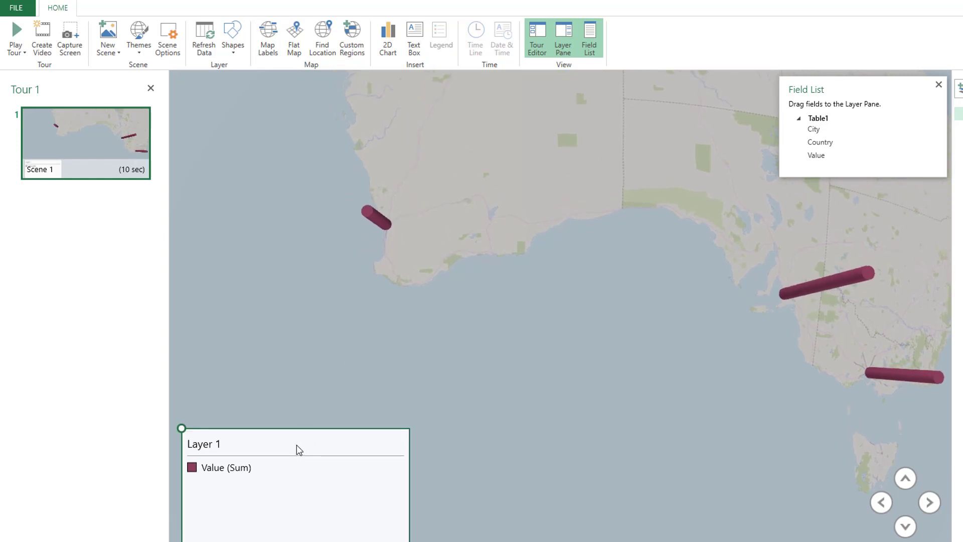
pyautogui.press('Delete')
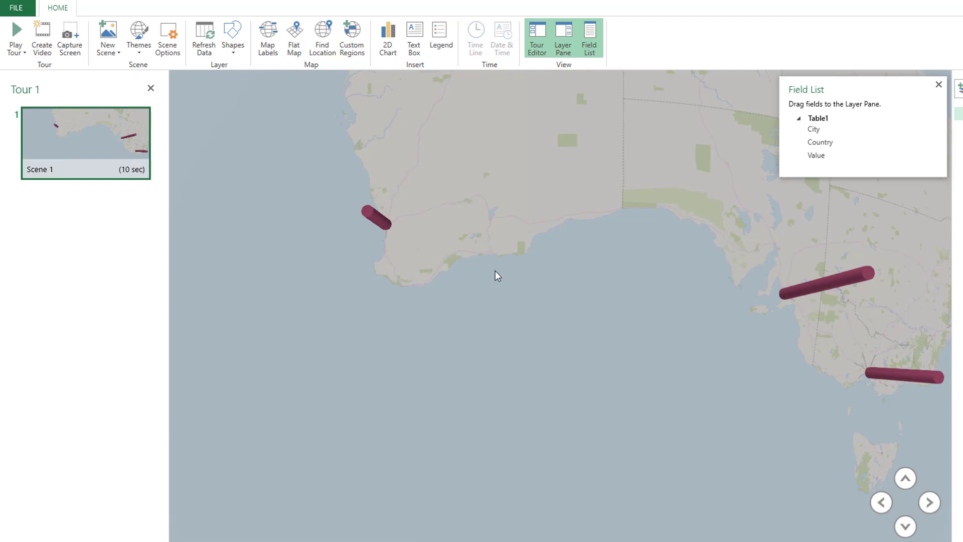
# - Tilt and zoom the globe onto Australia and turn on Map Labels for states, cities and seas
pyautogui.scroll(3, 367, 252)
pyautogui.scroll(-5, 359, 238)
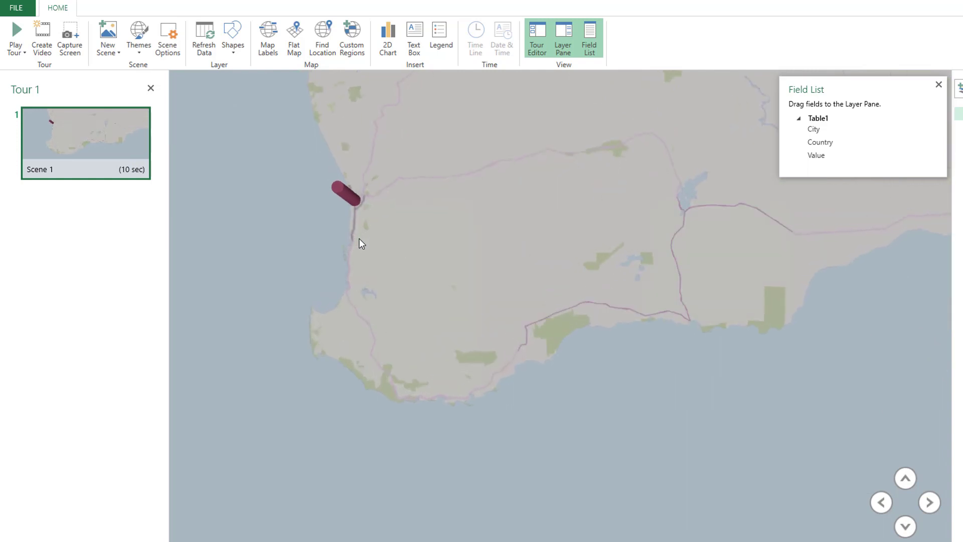
pyautogui.click(905, 525)
pyautogui.click(906, 480)
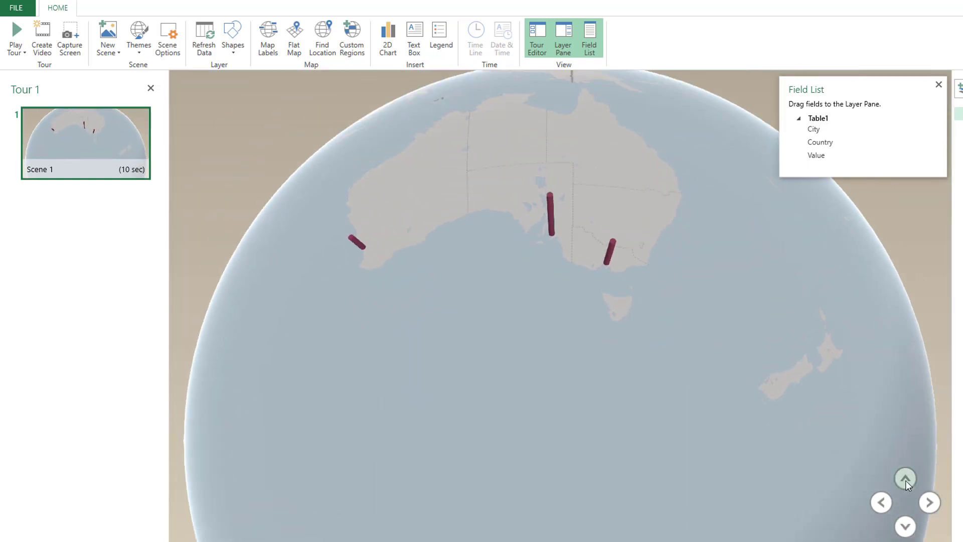
pyautogui.scroll(-5, 469, 303)
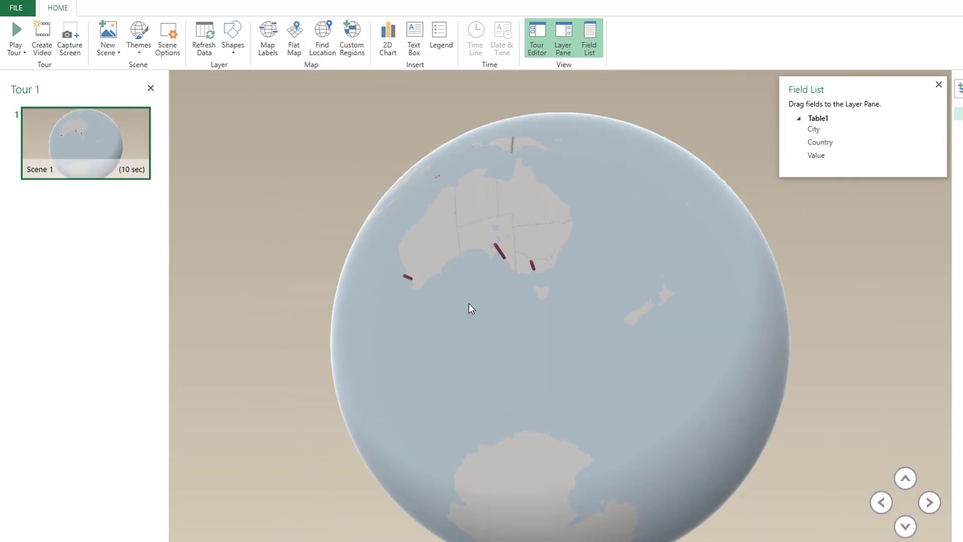
pyautogui.scroll(3, 468, 303)
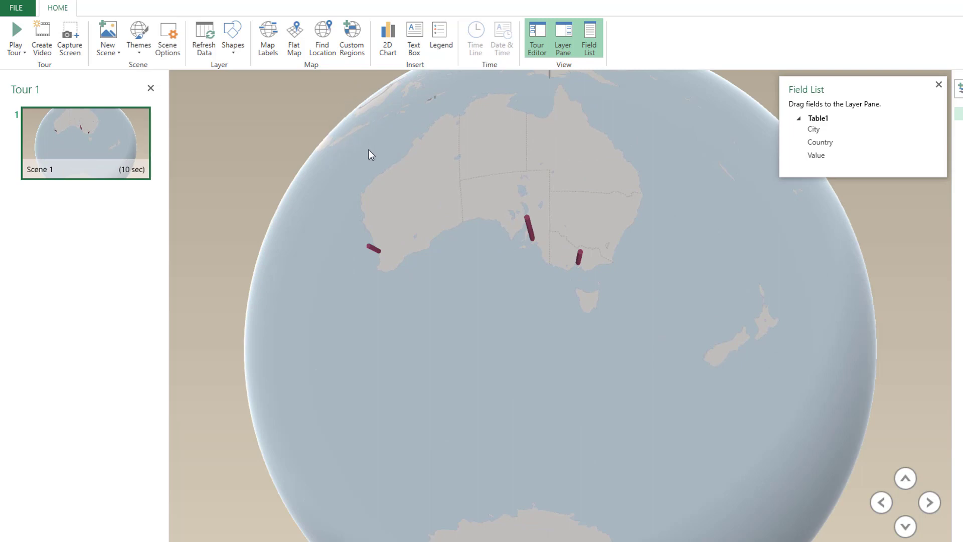
pyautogui.scroll(2, 296, 108)
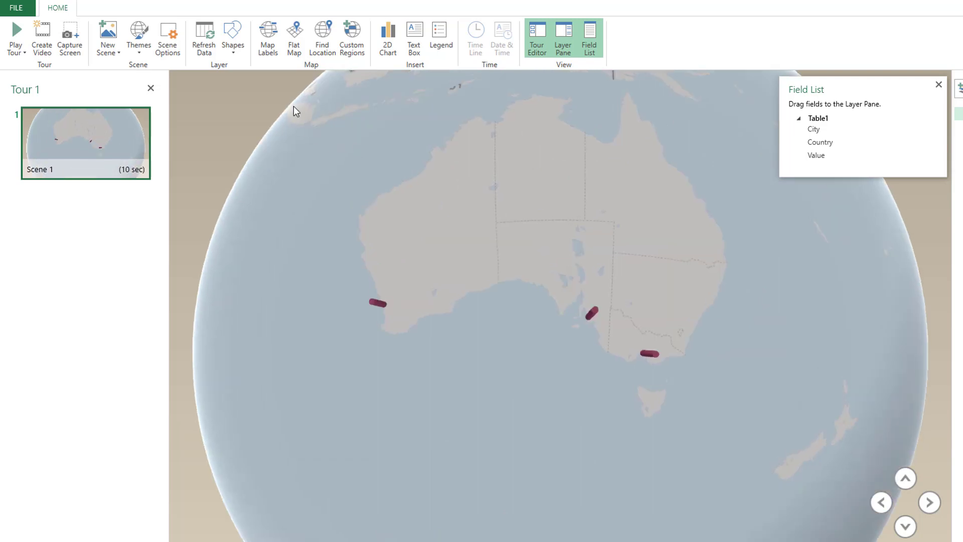
pyautogui.click(268, 38)
pyautogui.scroll(3, 405, 324)
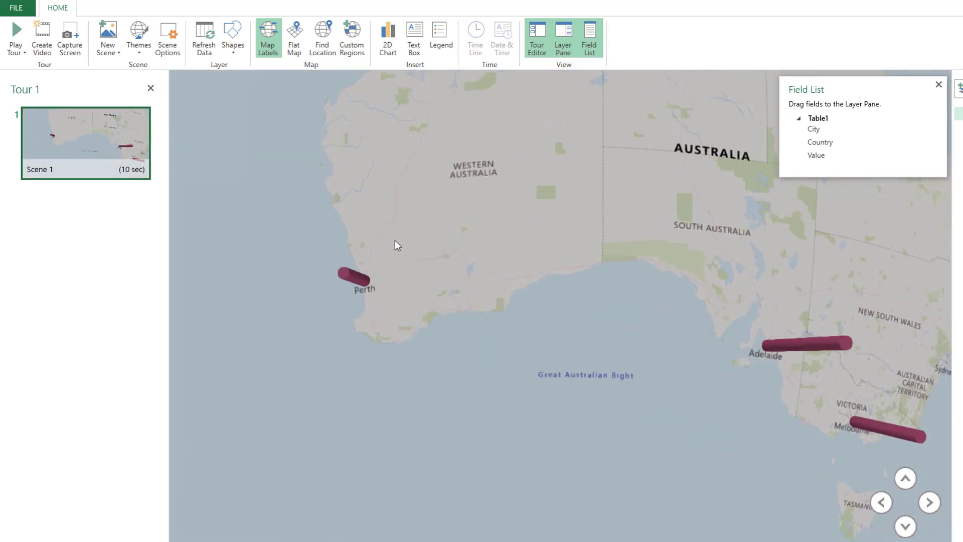
pyautogui.scroll(-5, 396, 239)
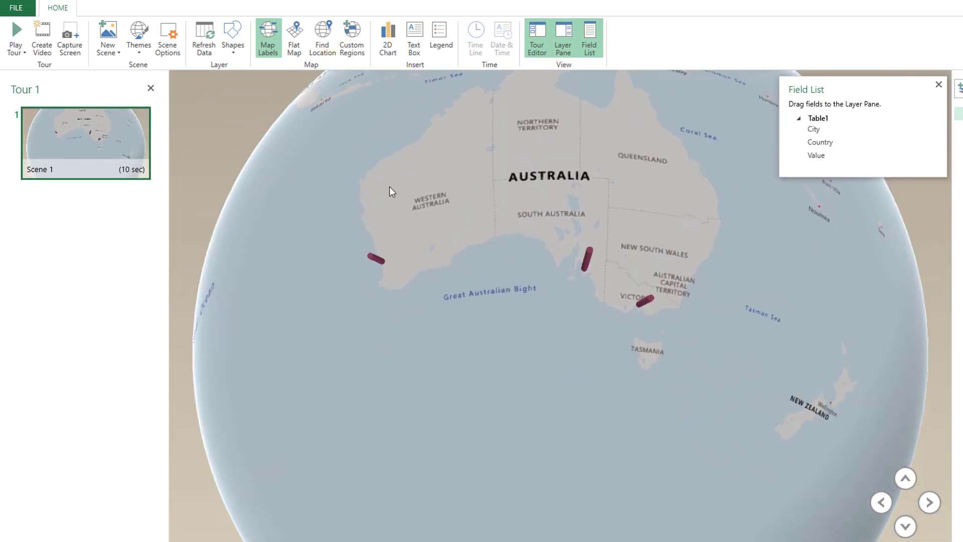
# - Add a Value (Sum) by City horizontal bar chart, enlarged and moved to the map's top-left
pyautogui.click(389, 39)
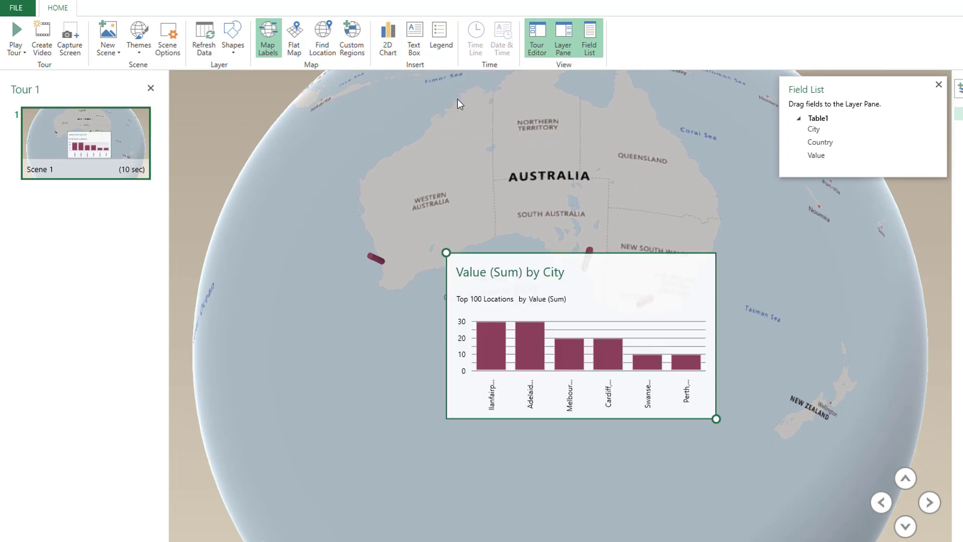
pyautogui.moveTo(581, 335)
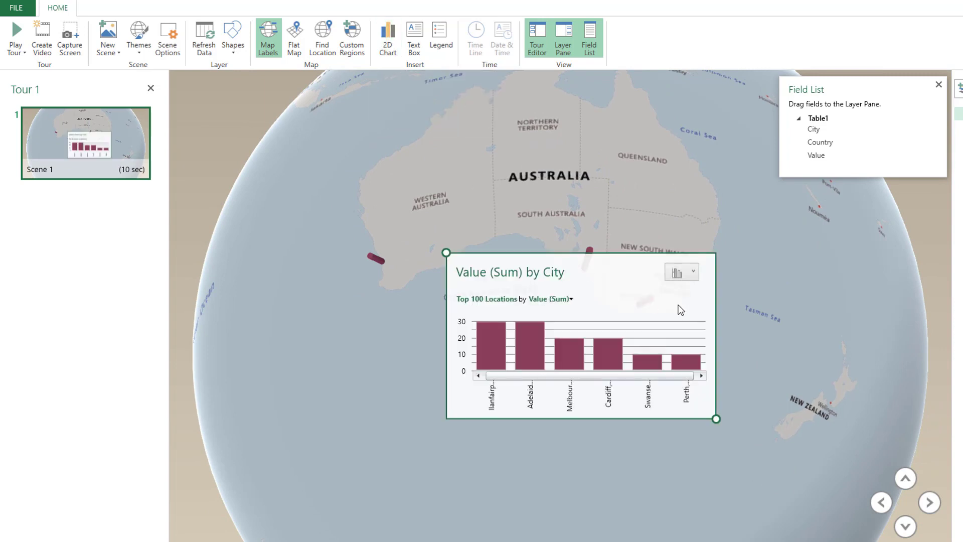
pyautogui.click(694, 272)
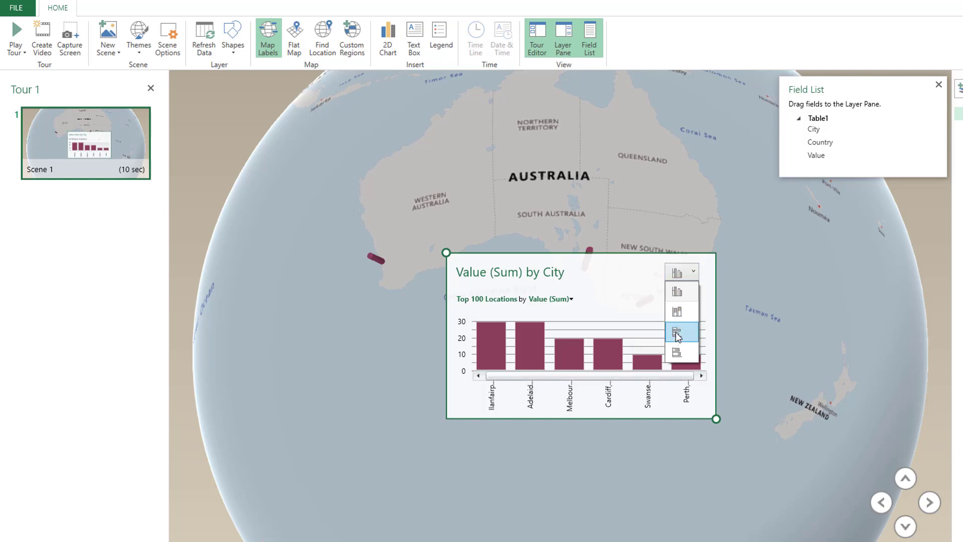
pyautogui.click(675, 332)
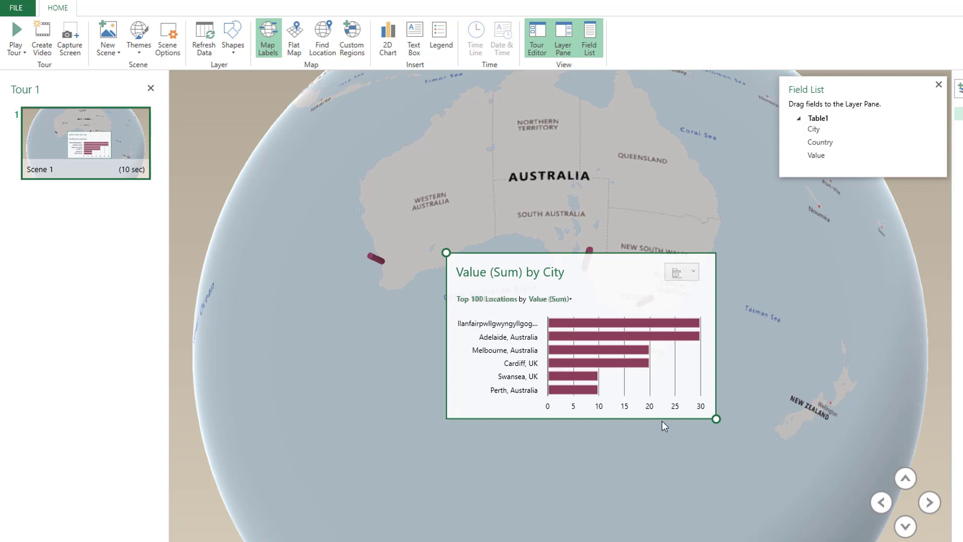
pyautogui.moveTo(716, 419); pyautogui.dragTo(798, 501)
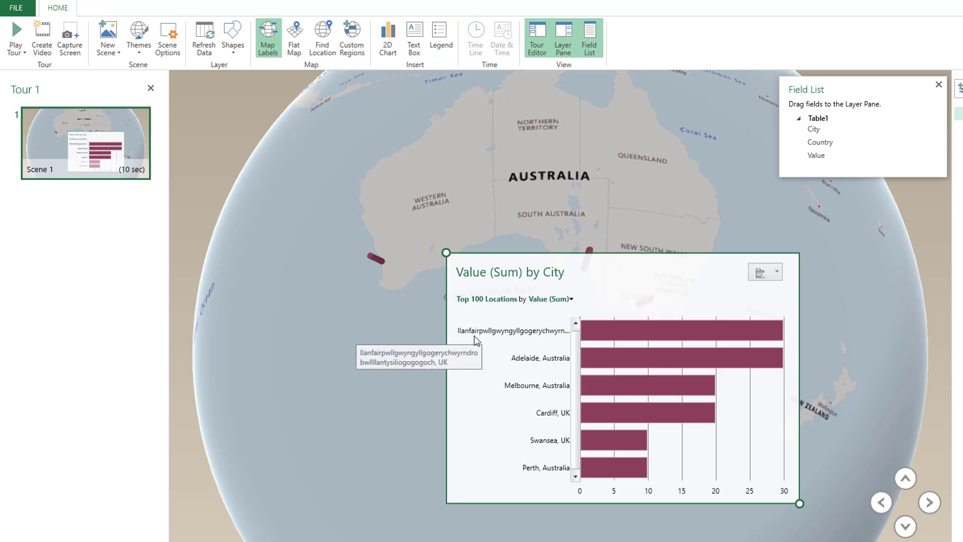
pyautogui.click(653, 328)
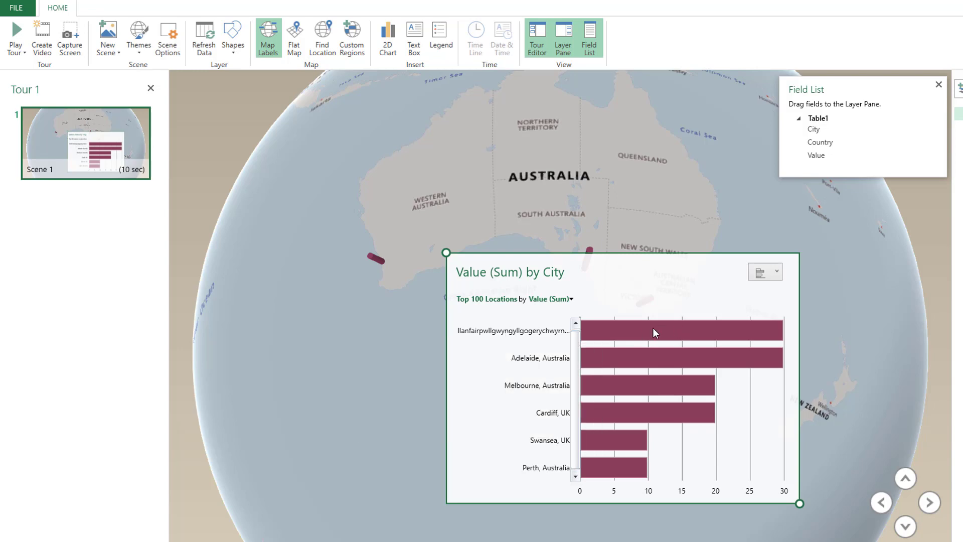
pyautogui.moveTo(564, 261); pyautogui.dragTo(290, 134)
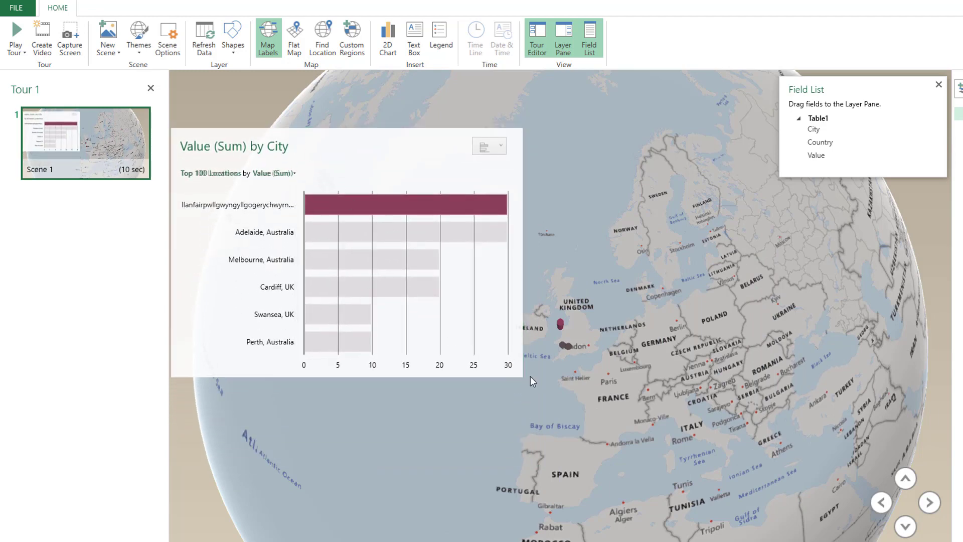
# - Select the Adelaide, Melbourne, Cardiff and Llanfairpwll bars to fly to each city
pyautogui.click(325, 228)
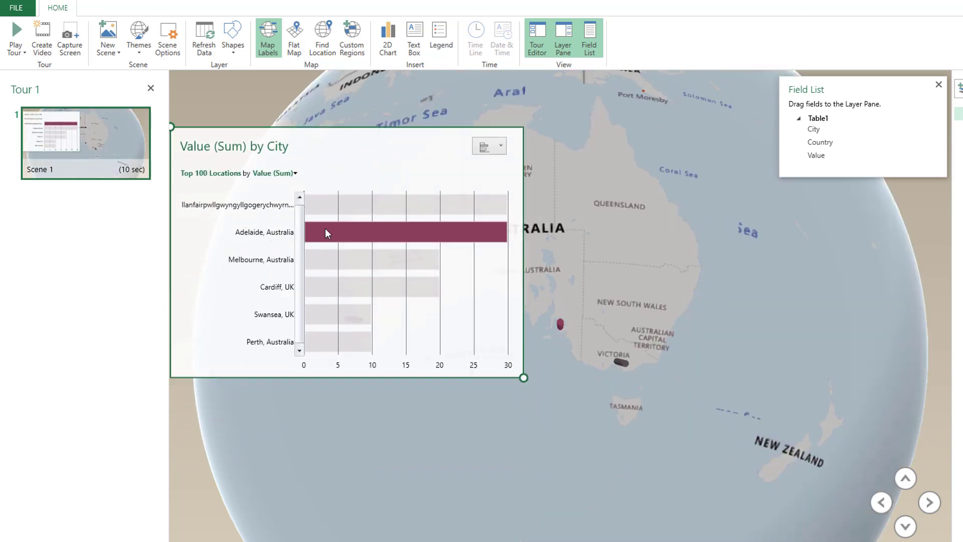
pyautogui.click(326, 258)
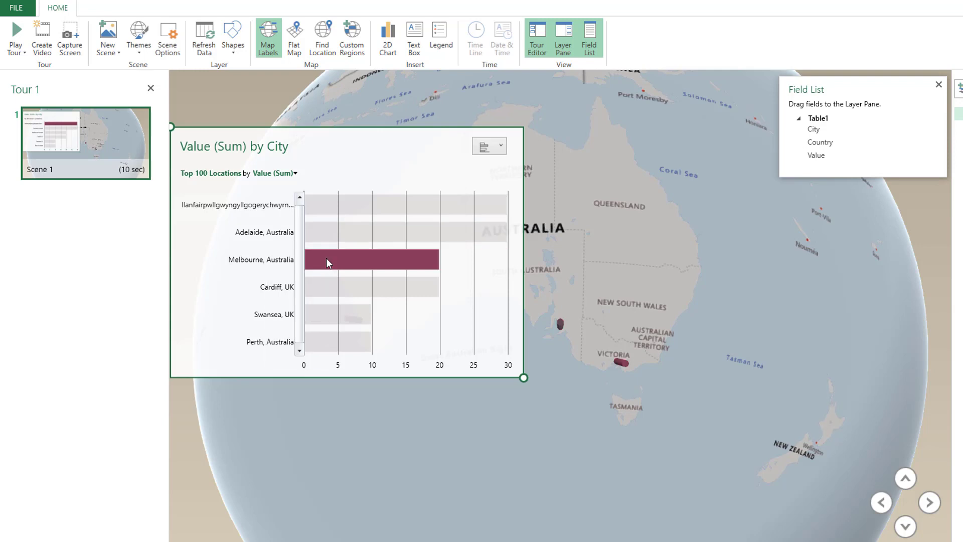
pyautogui.click(328, 289)
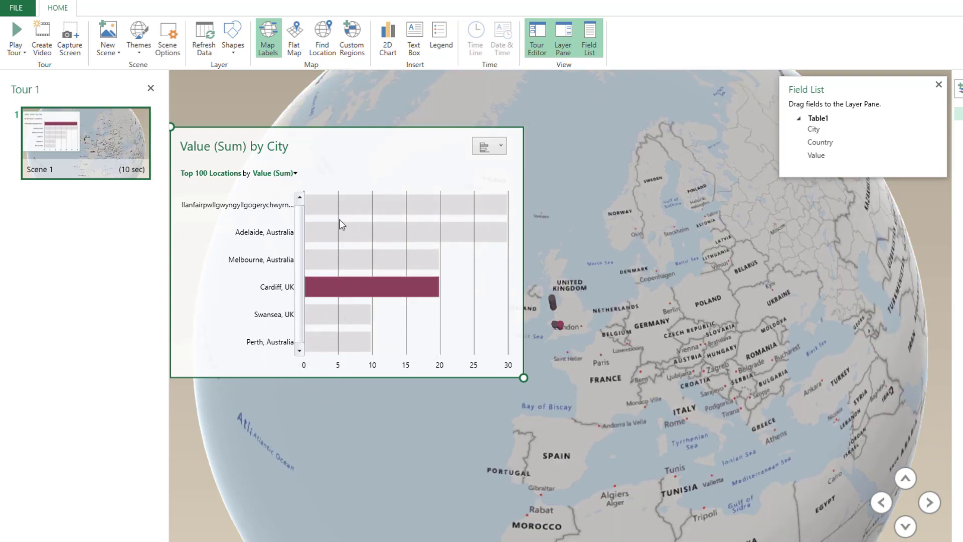
pyautogui.click(350, 201)
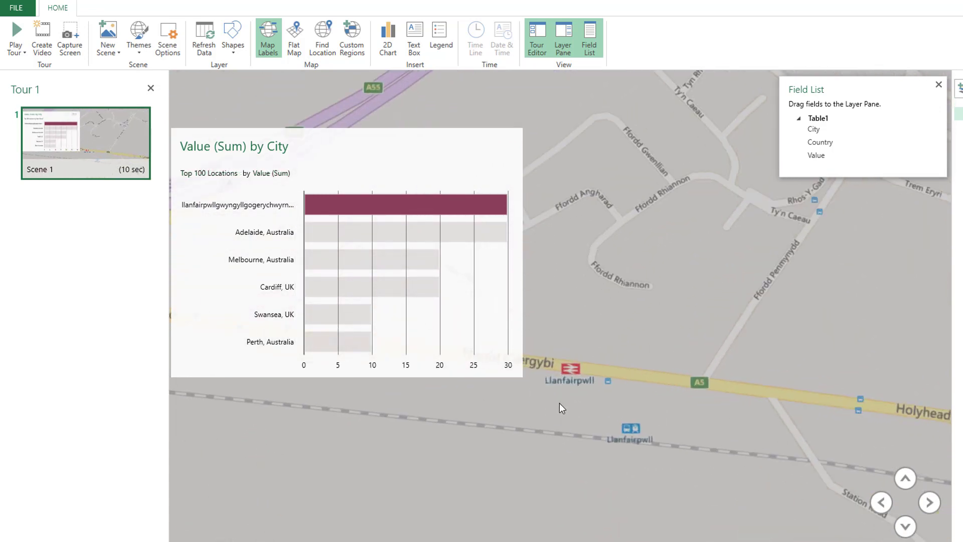
# - Zoom out and rotate the globe toward the Arctic, then delete the Value (Sum) by City chart
pyautogui.scroll(-5, 559, 404)
pyautogui.scroll(-5, 561, 401)
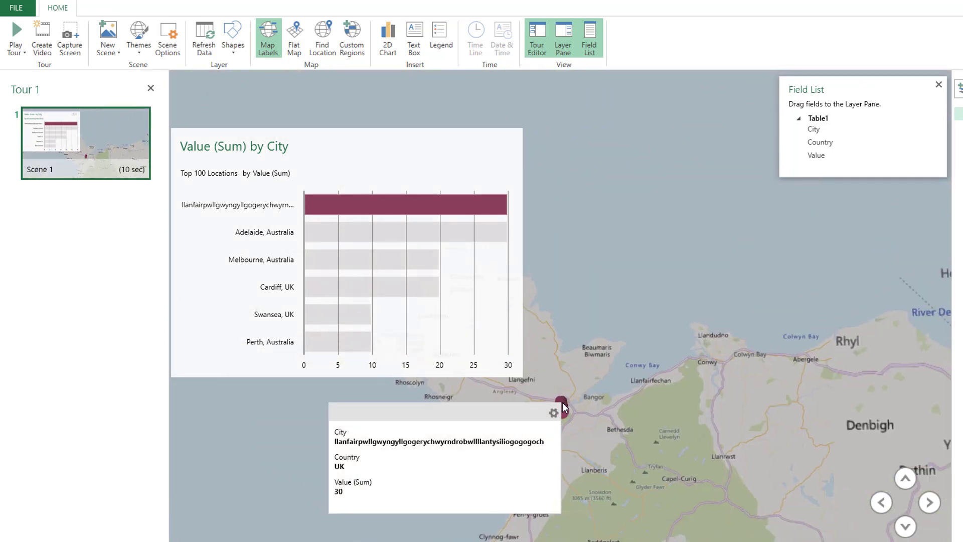
pyautogui.scroll(-5, 561, 402)
pyautogui.scroll(-5, 633, 368)
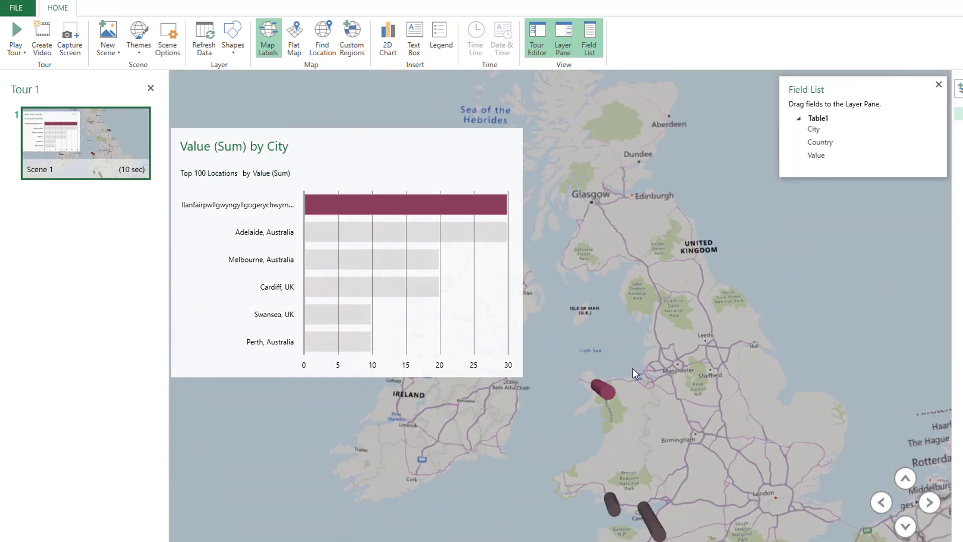
pyautogui.scroll(-5, 651, 389)
pyautogui.scroll(-5, 637, 293)
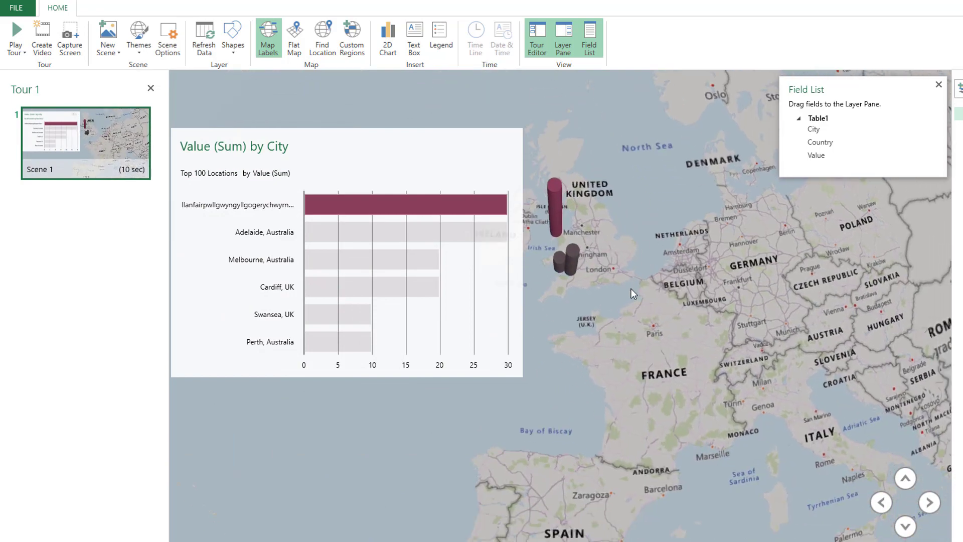
pyautogui.scroll(-5, 631, 288)
pyautogui.scroll(-3, 642, 306)
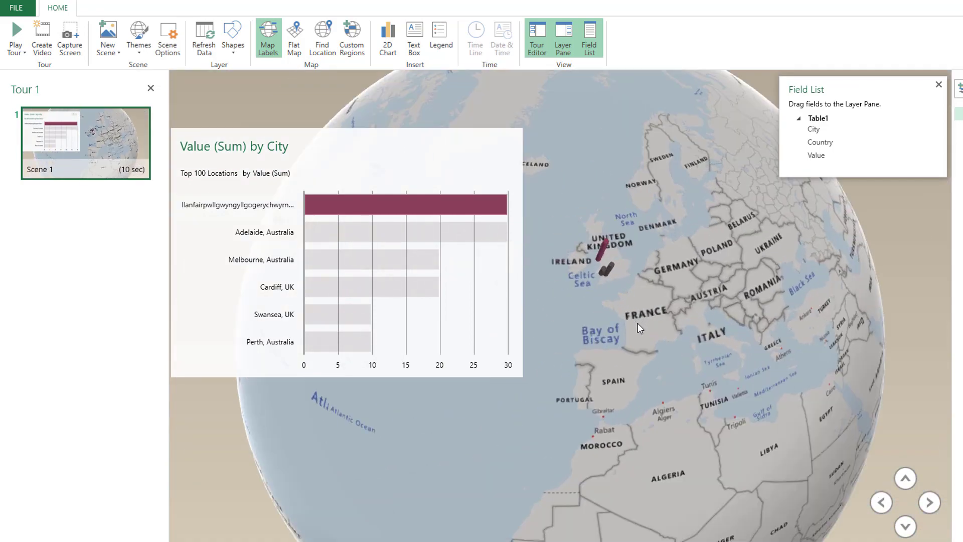
pyautogui.moveTo(637, 317); pyautogui.dragTo(889, 440)
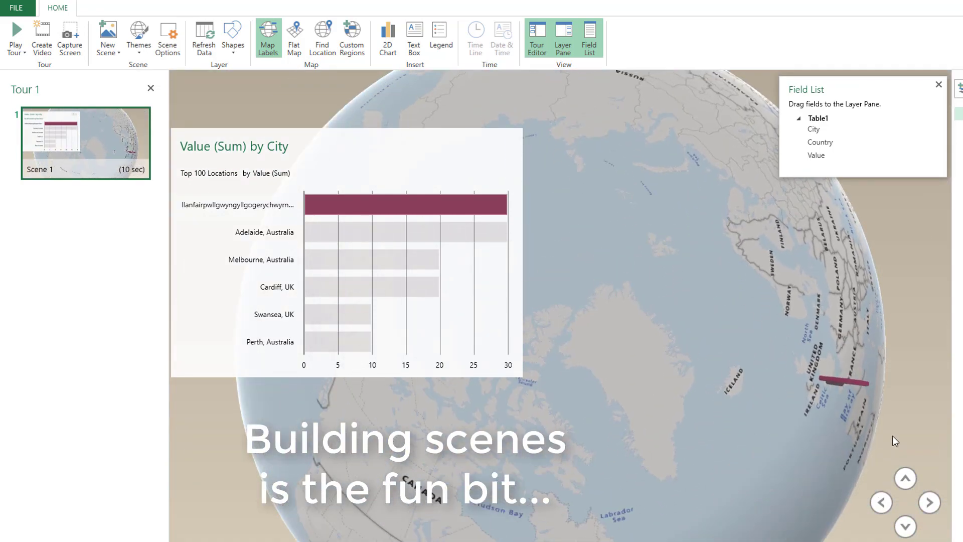
pyautogui.moveTo(572, 408); pyautogui.dragTo(634, 419)
pyautogui.click(510, 353)
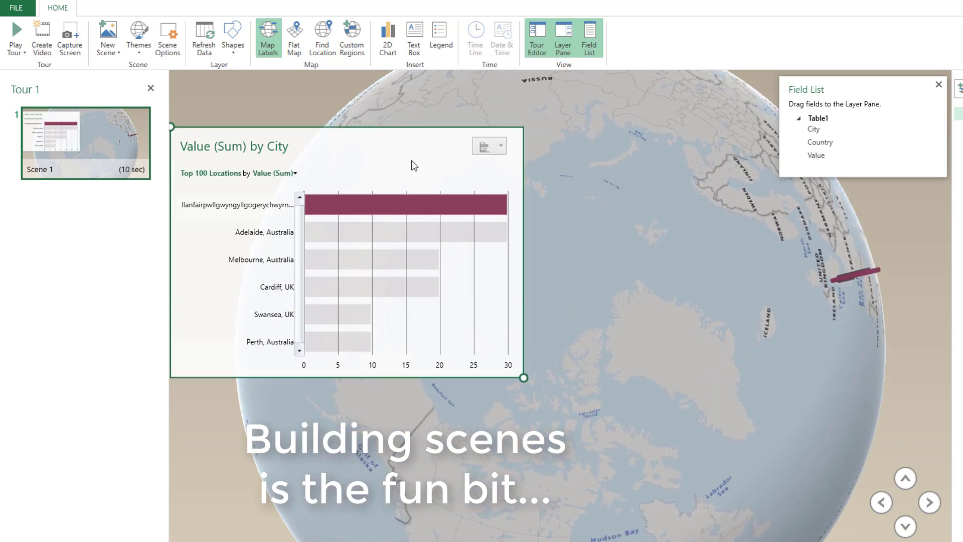
pyautogui.press('Delete')
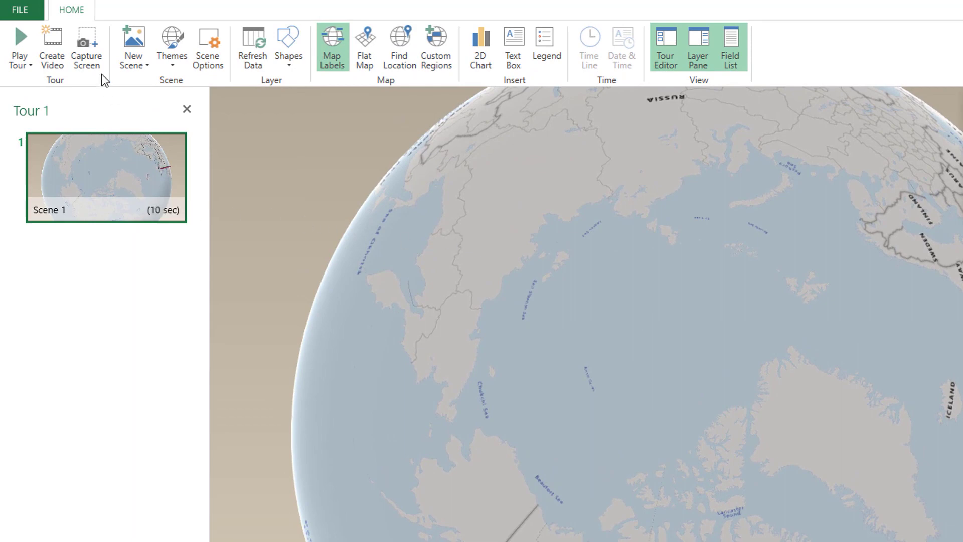
# - Add Scene 2, then give Scene 1 a 3-second duration and the Rotate Globe effect
pyautogui.click(134, 41)
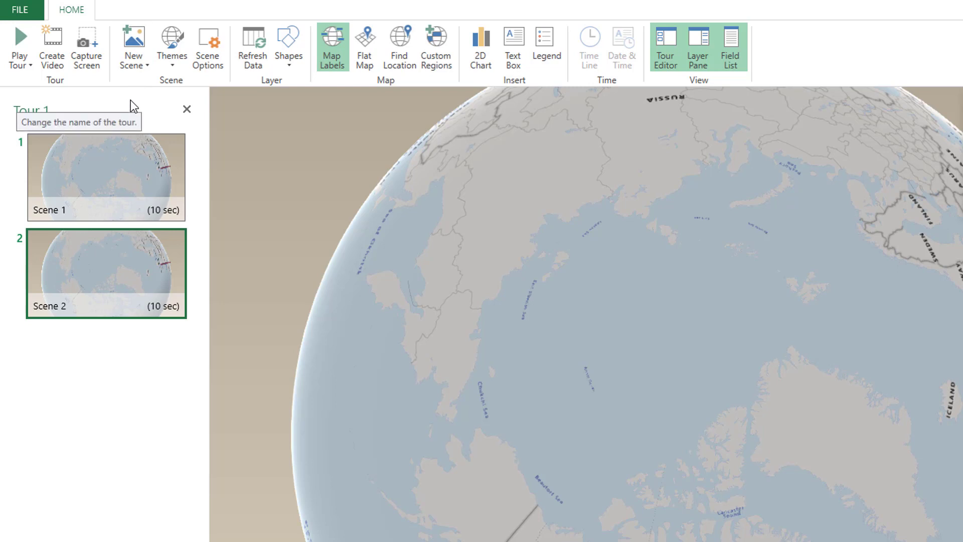
pyautogui.moveTo(105, 176)
pyautogui.click(154, 208)
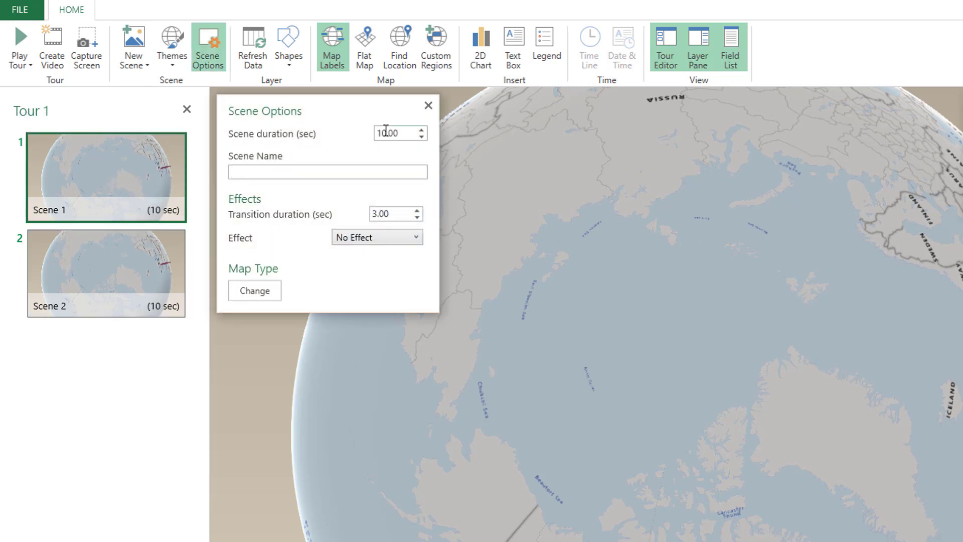
pyautogui.doubleClick(406, 132)
pyautogui.write('3')
pyautogui.click(382, 238)
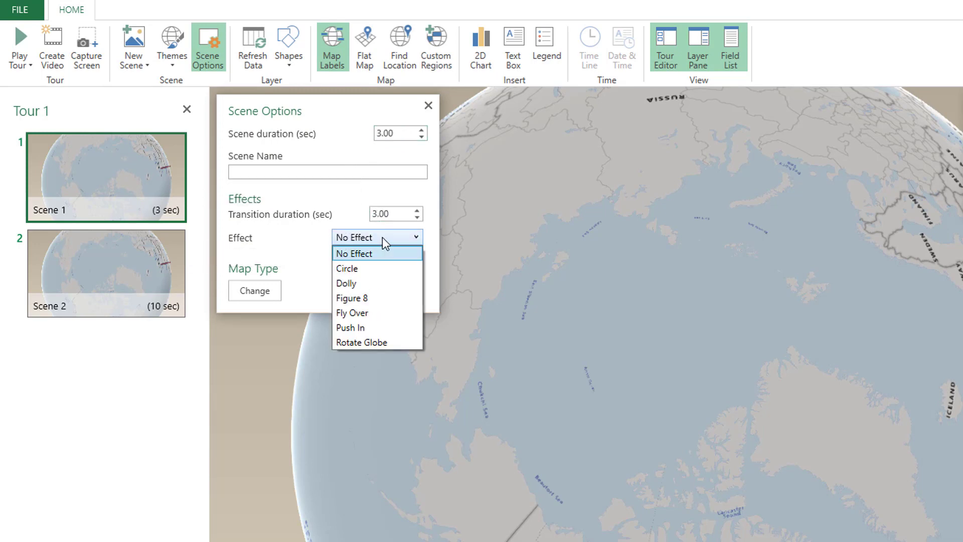
pyautogui.click(371, 342)
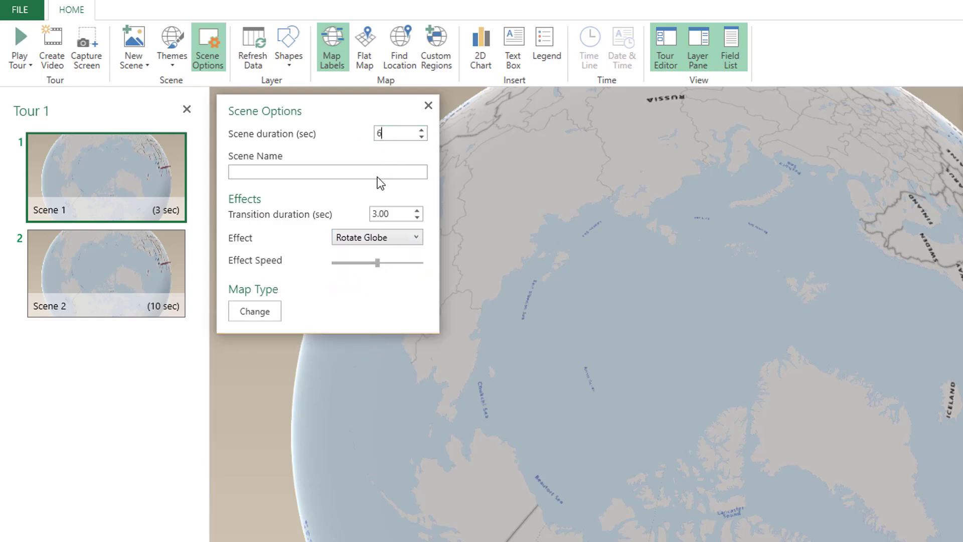
pyautogui.click(129, 257)
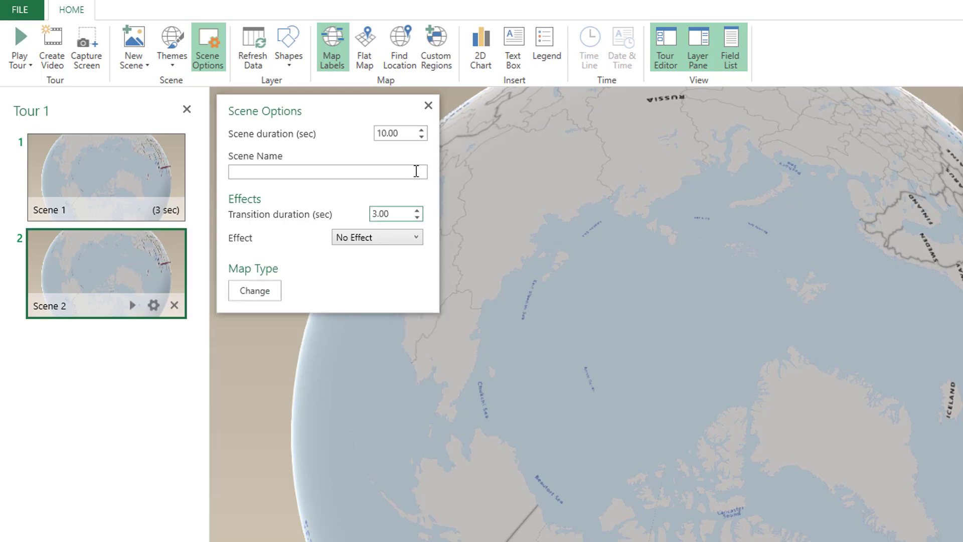
# - Set Scene 2's duration to 5 seconds and rotate and zoom the globe around the pole
pyautogui.moveTo(407, 139); pyautogui.dragTo(373, 142)
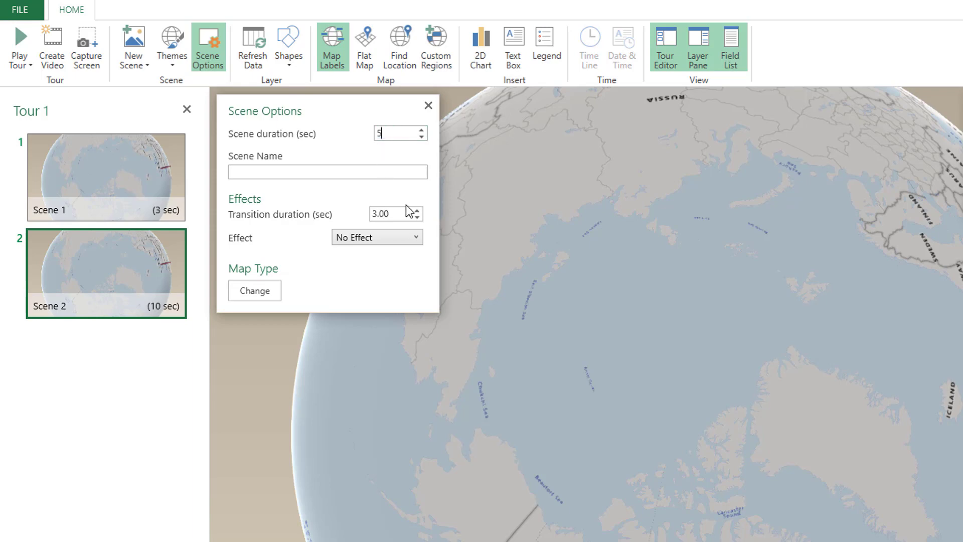
pyautogui.moveTo(696, 351)
pyautogui.mouseDown()
pyautogui.moveTo(675, 260)
pyautogui.moveTo(688, 501)
pyautogui.moveTo(782, 489)
pyautogui.moveTo(740, 353)
pyautogui.mouseUp()
pyautogui.scroll(5, 712, 512)
pyautogui.scroll(5, 828, 491)
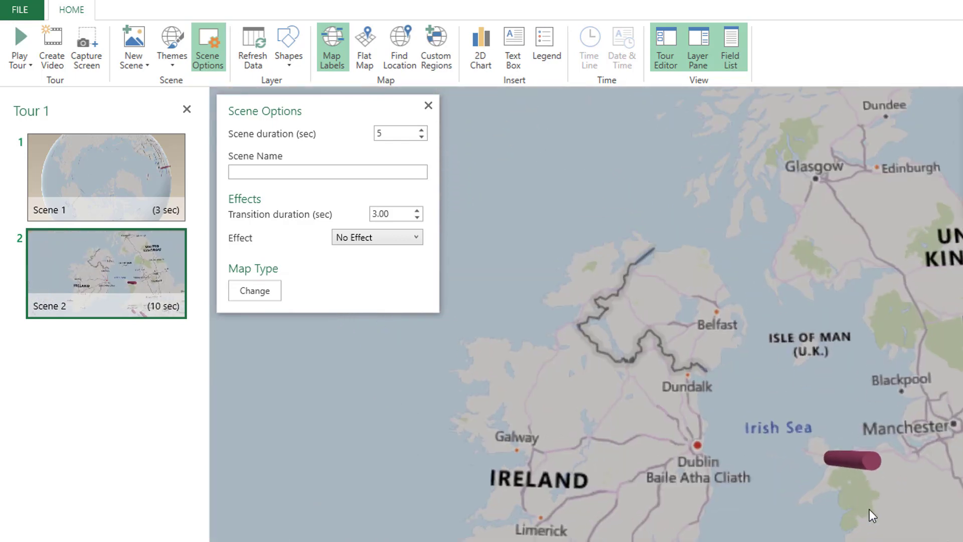
pyautogui.scroll(3, 748, 476)
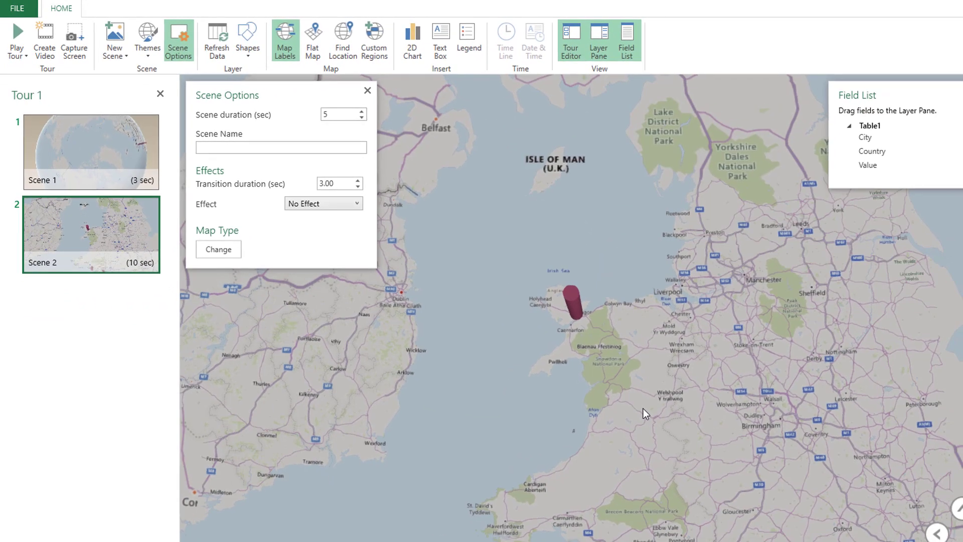
pyautogui.scroll(-3, 571, 306)
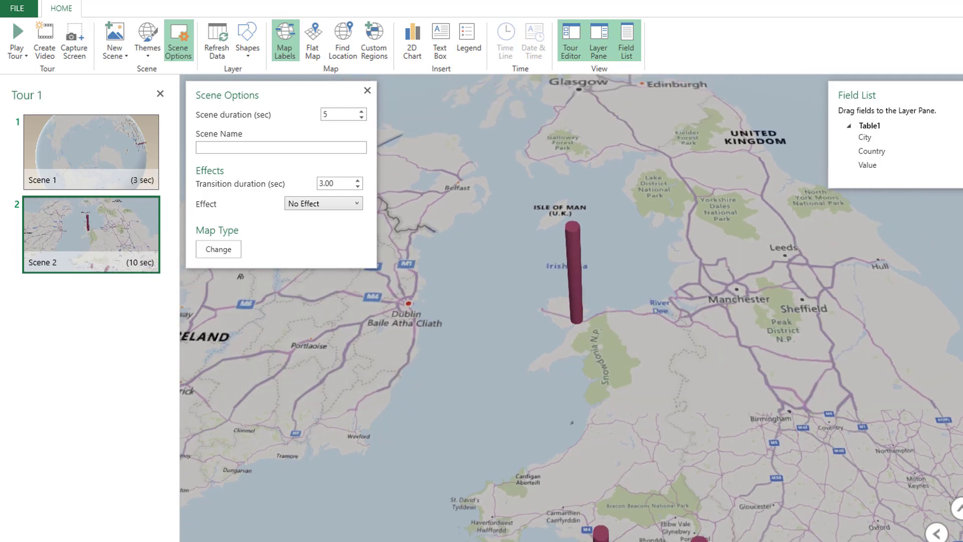
pyautogui.scroll(-2, 571, 306)
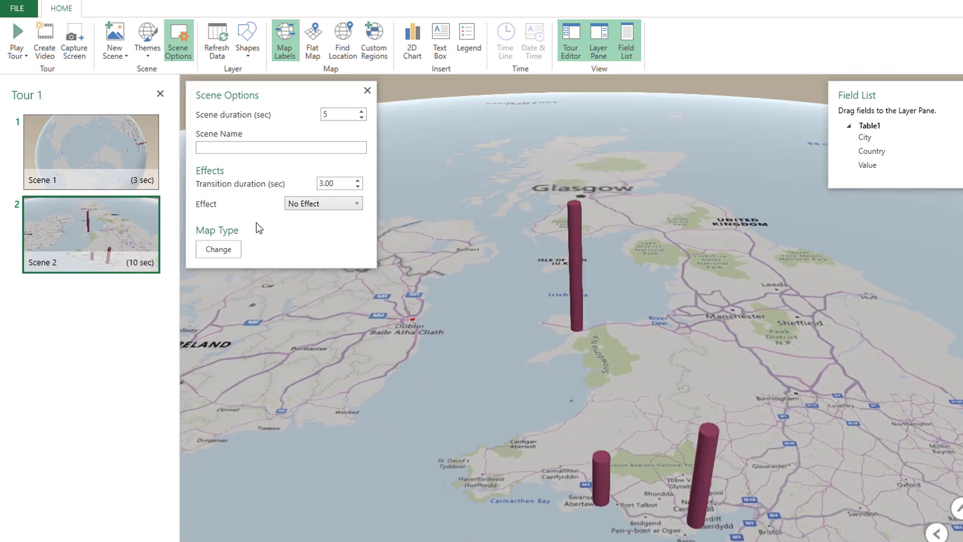
# - Apply the Push In effect to Scene 2 and add Scene 3 to the tour
pyautogui.click(322, 210)
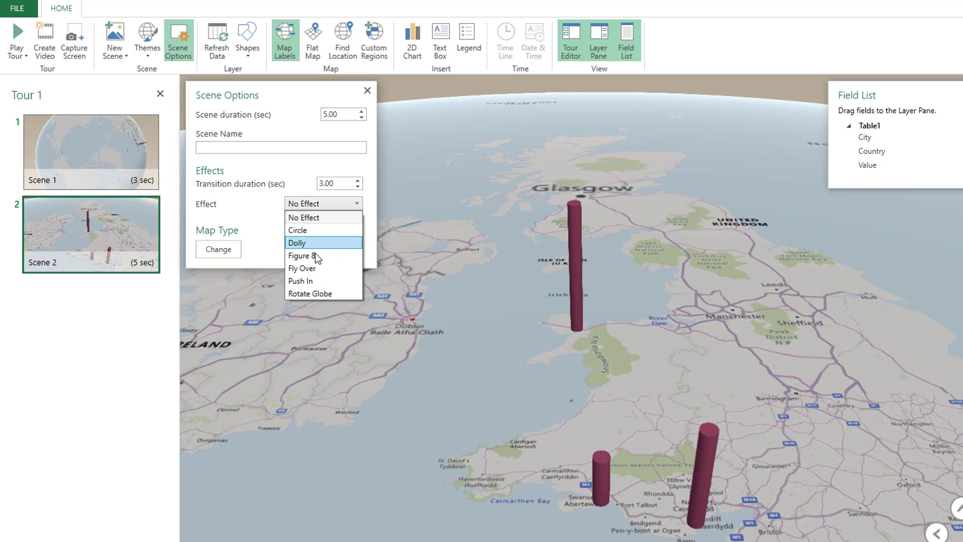
pyautogui.click(312, 281)
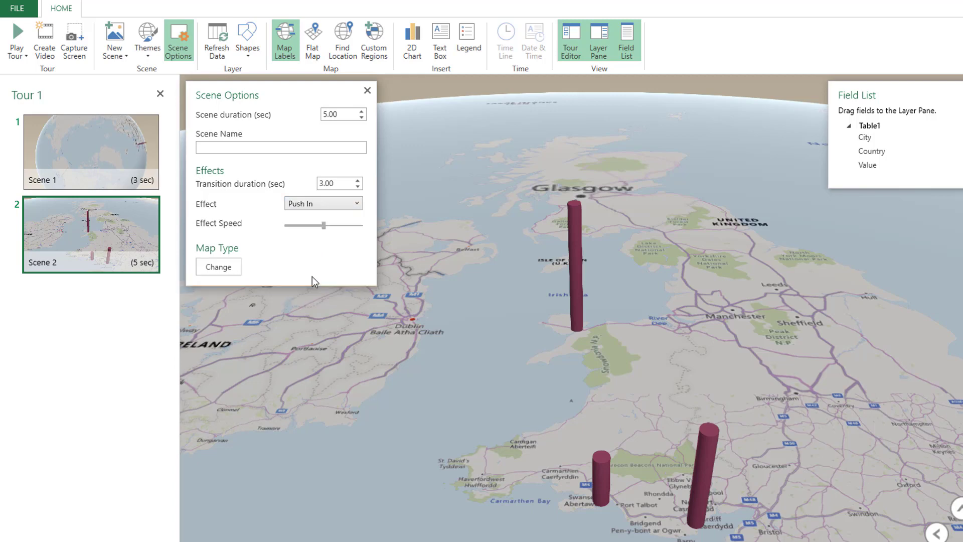
pyautogui.click(116, 34)
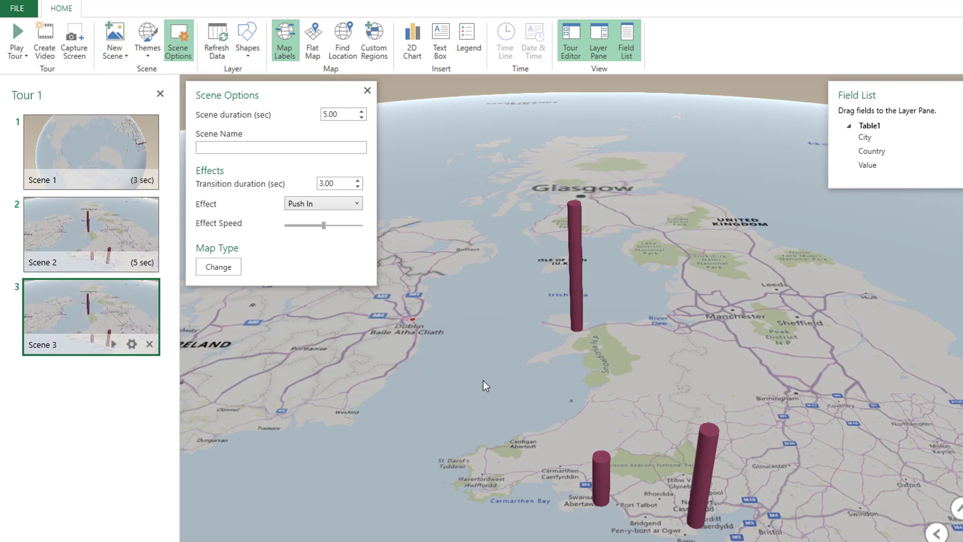
# - Turn the globe to Australia and zoom into a tilted close-up of Perth
pyautogui.scroll(-3, 649, 371)
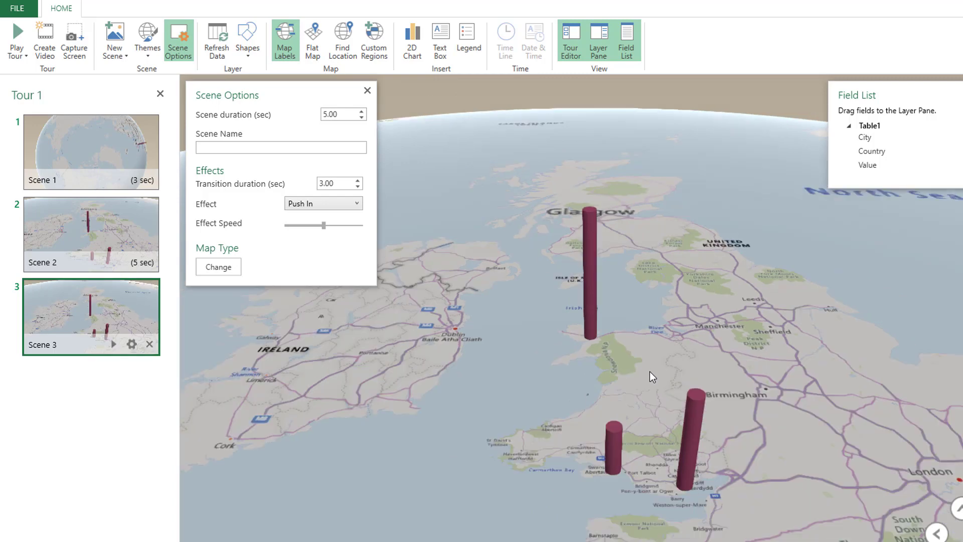
pyautogui.scroll(-5, 649, 371)
pyautogui.moveTo(768, 470); pyautogui.dragTo(376, 230)
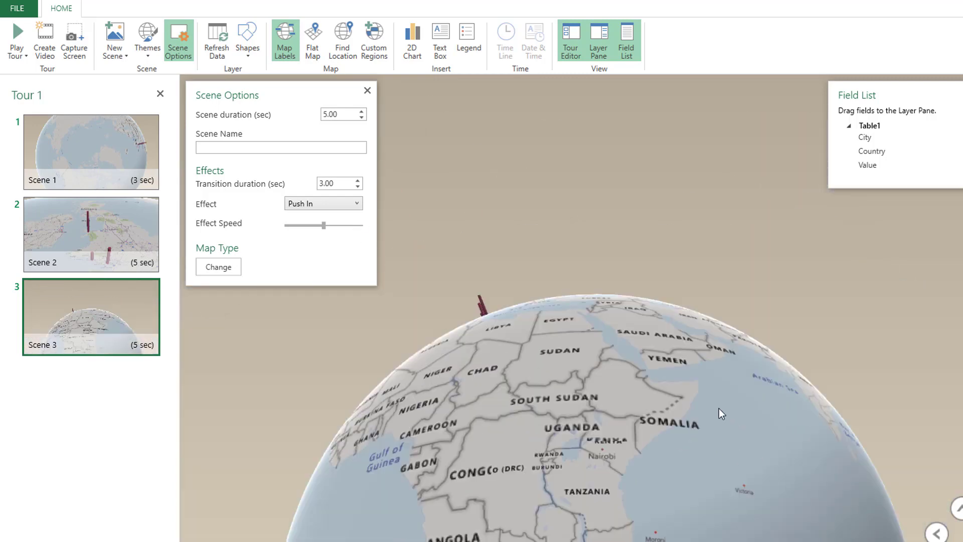
pyautogui.moveTo(654, 468); pyautogui.dragTo(386, 240)
pyautogui.moveTo(788, 501)
pyautogui.mouseDown()
pyautogui.moveTo(574, 419)
pyautogui.moveTo(574, 494)
pyautogui.mouseUp()
pyautogui.scroll(3, 636, 462)
pyautogui.moveTo(634, 459); pyautogui.dragTo(575, 342)
pyautogui.scroll(3, 576, 341)
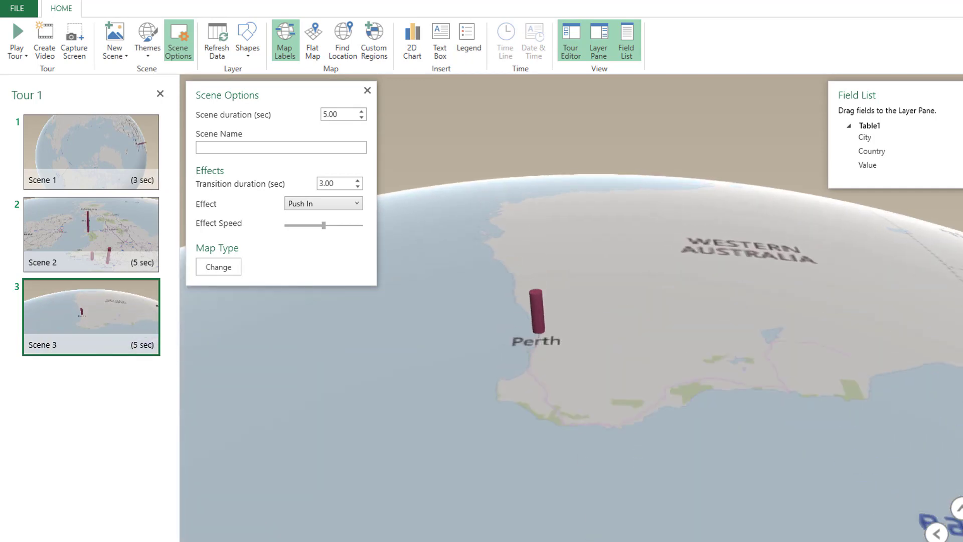
pyautogui.scroll(5, 573, 518)
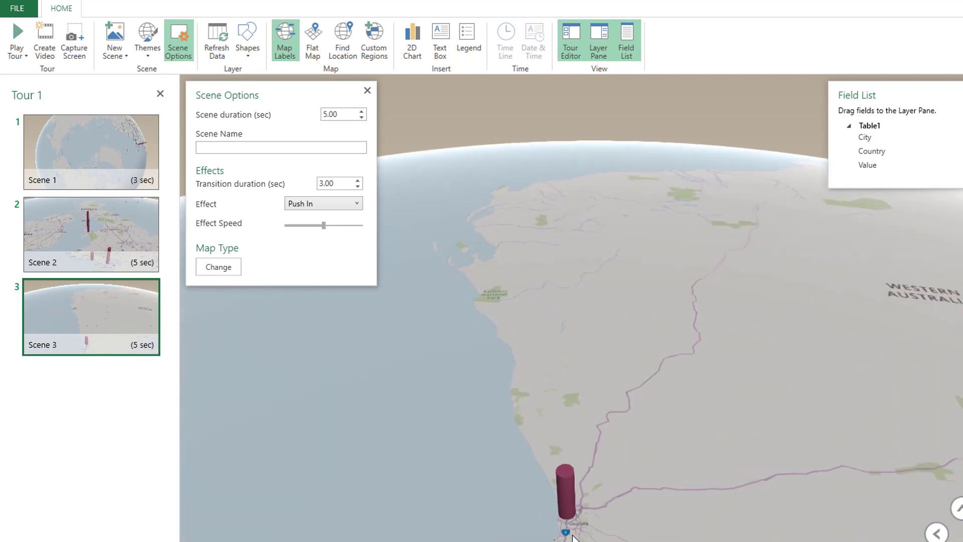
pyautogui.scroll(5, 494, 468)
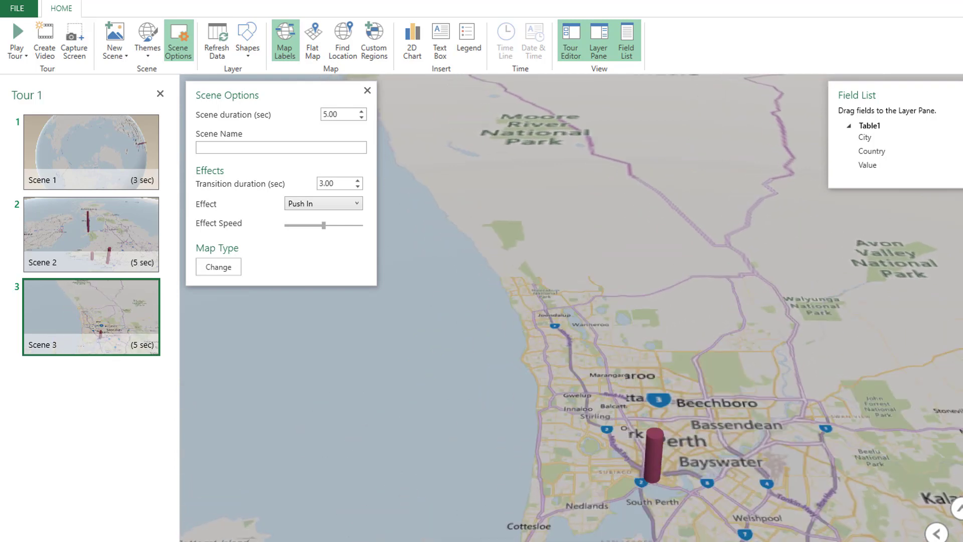
pyautogui.hotkey('alt', 'Left')
pyautogui.hotkey('alt', 'Left')
pyautogui.hotkey('alt', 'Left')
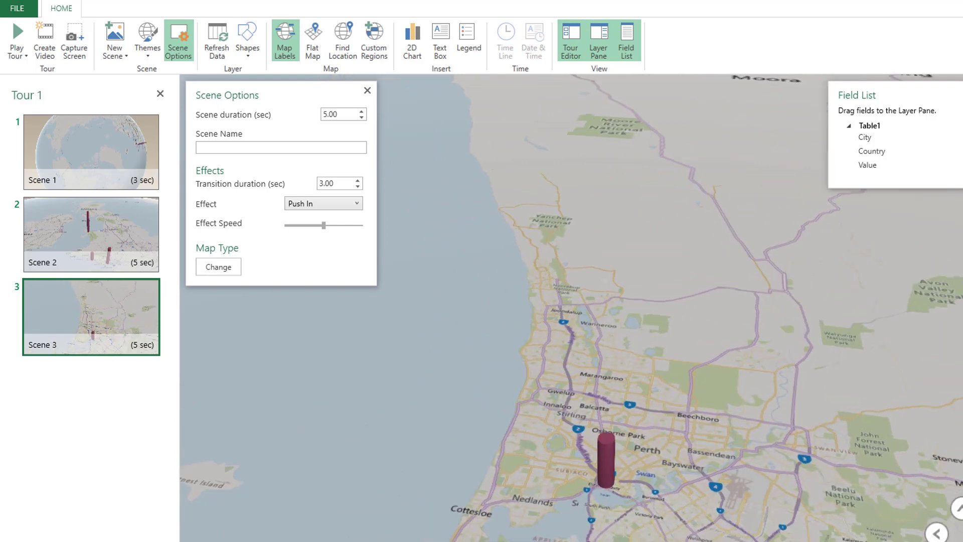
pyautogui.hotkey('alt', 'Left')
pyautogui.hotkey('alt', 'Left')
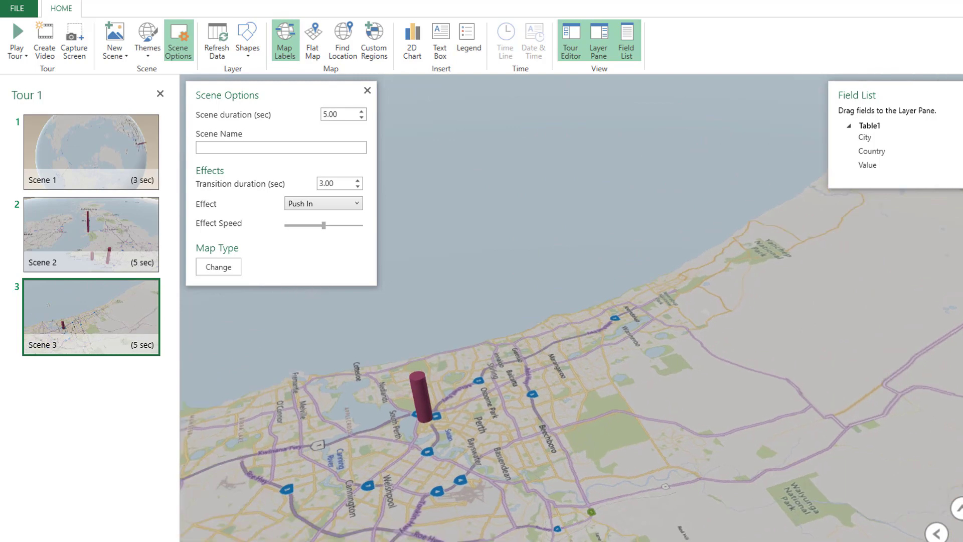
# - Give Scene 3 a 5.75 s duration, 4 s transition and the Fly Over effect
pyautogui.click(365, 112)
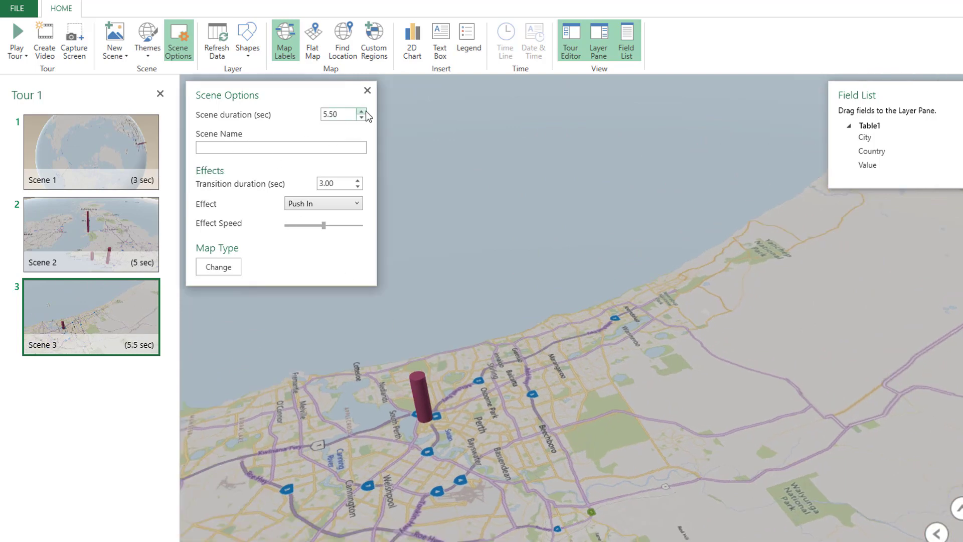
pyautogui.click(357, 180)
pyautogui.click(357, 180)
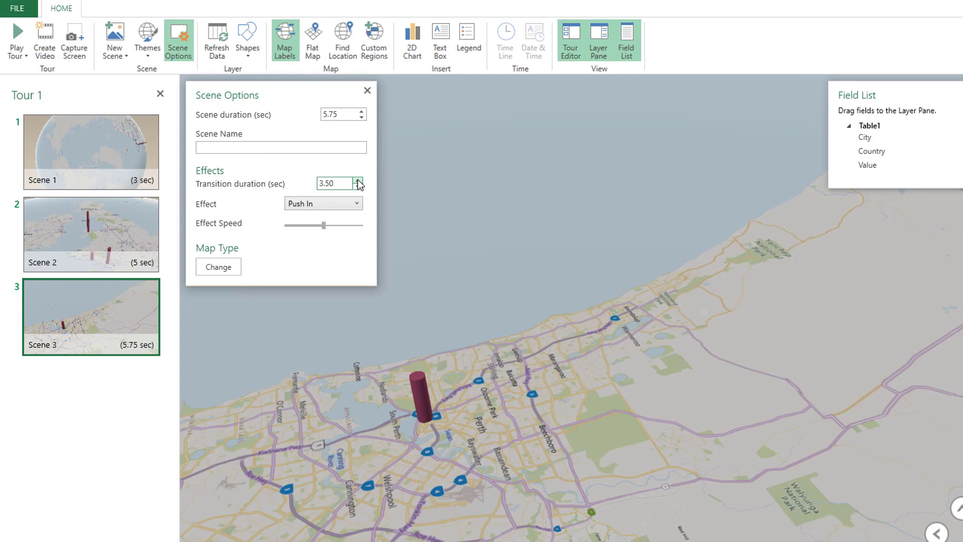
pyautogui.click(342, 210)
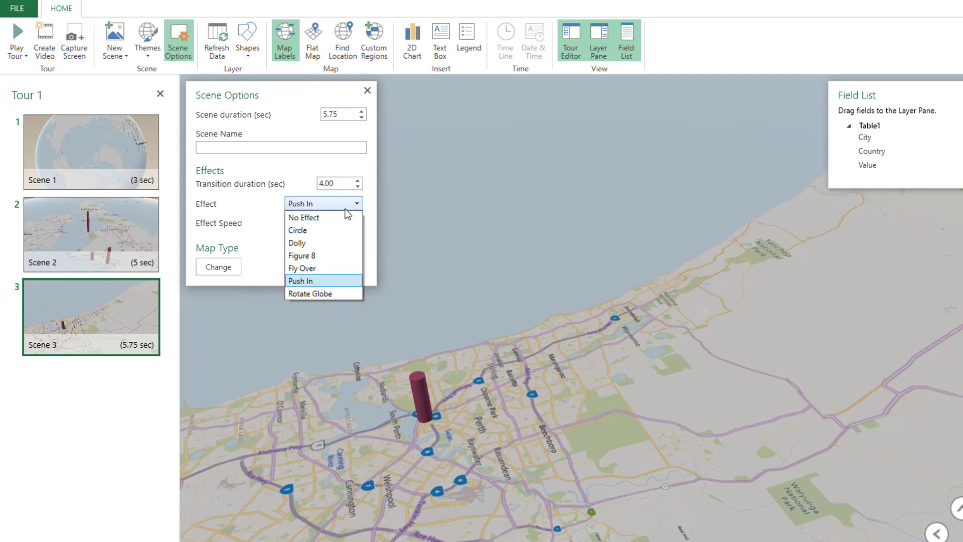
pyautogui.click(319, 269)
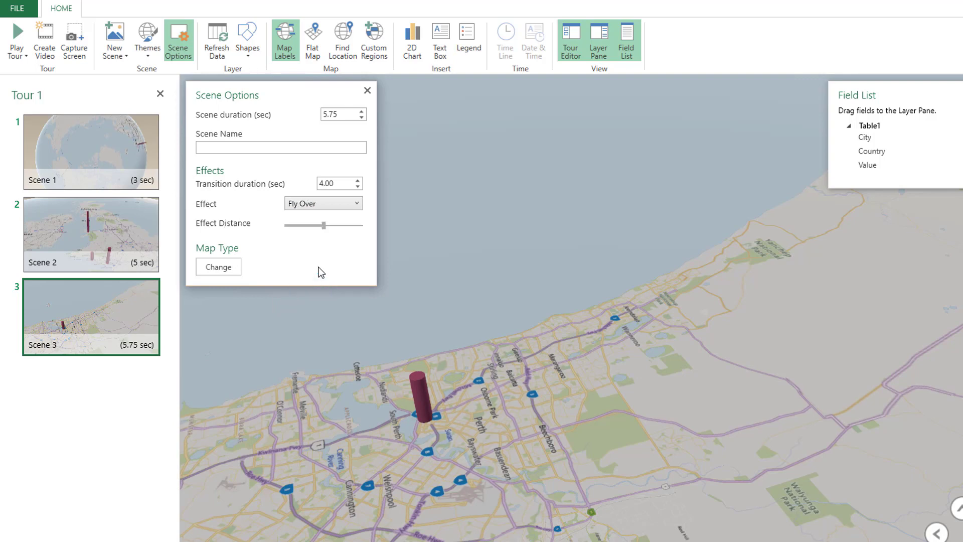
pyautogui.click(93, 125)
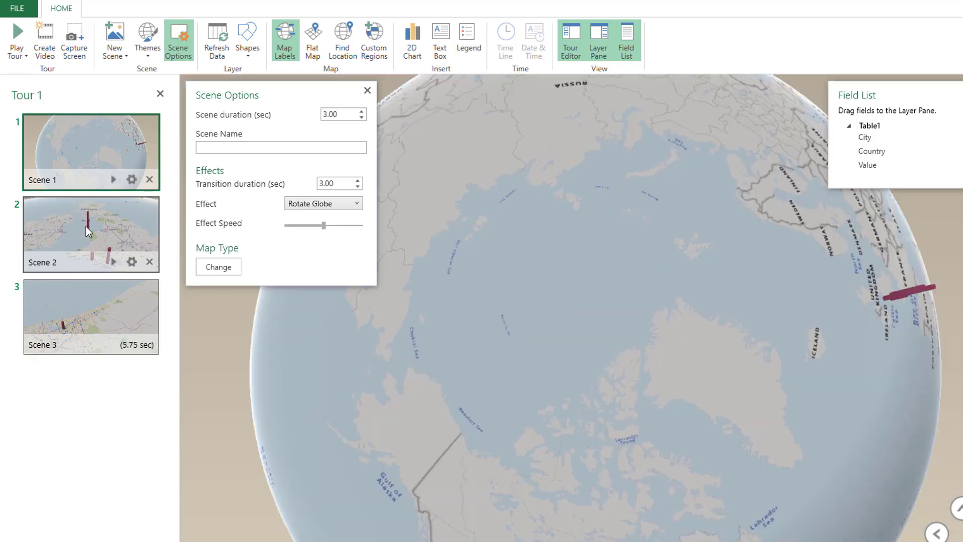
# - Play Tour 1 full screen from Scene 1, flying from Wales to Perth
pyautogui.click(78, 305)
pyautogui.click(75, 129)
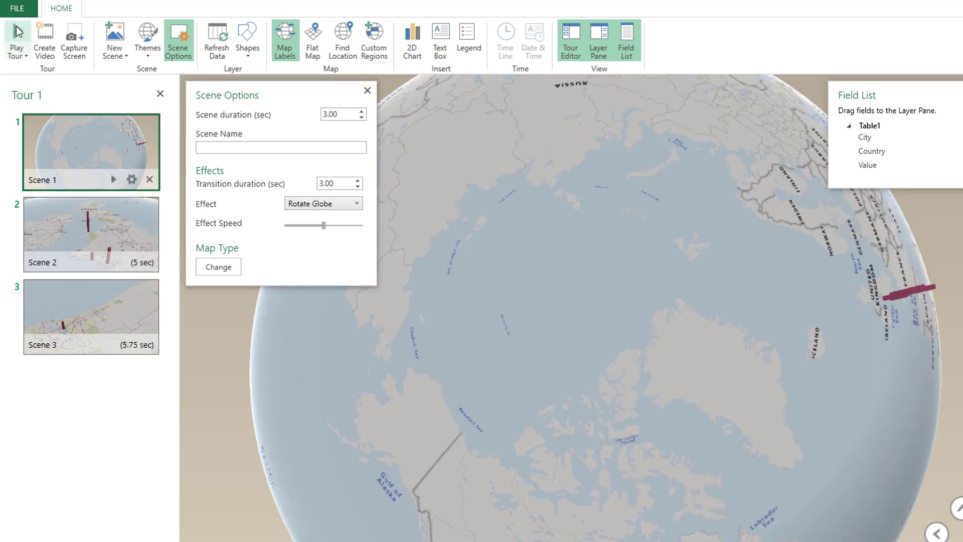
pyautogui.click(16, 30)
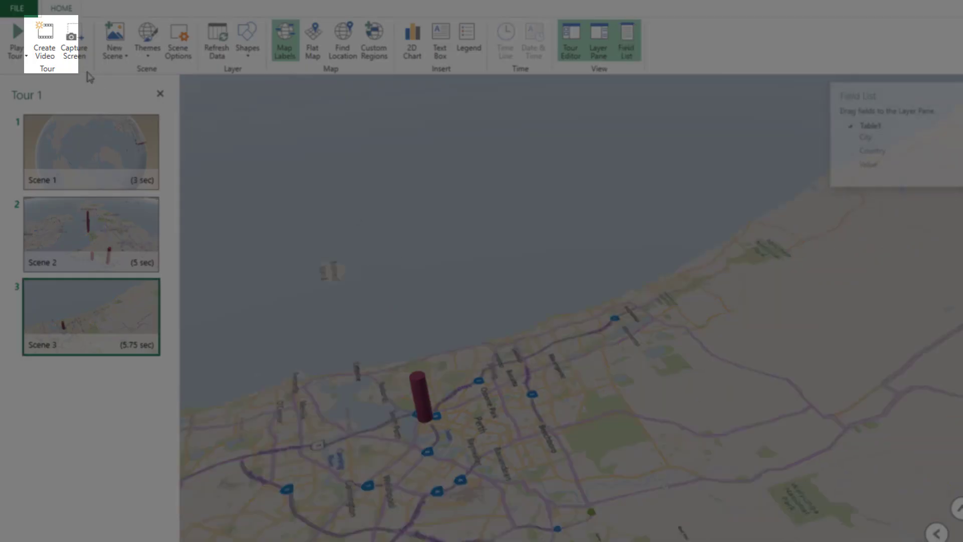
# - Check the Create Video quality options (1080p, 720p, 360p), cancel, then zoom out to Western Australia
pyautogui.click(46, 49)
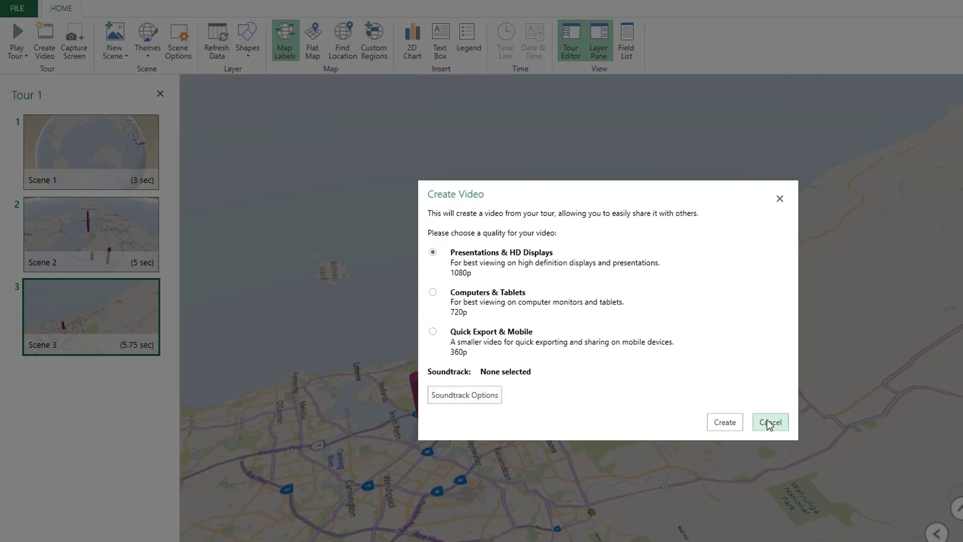
pyautogui.click(766, 419)
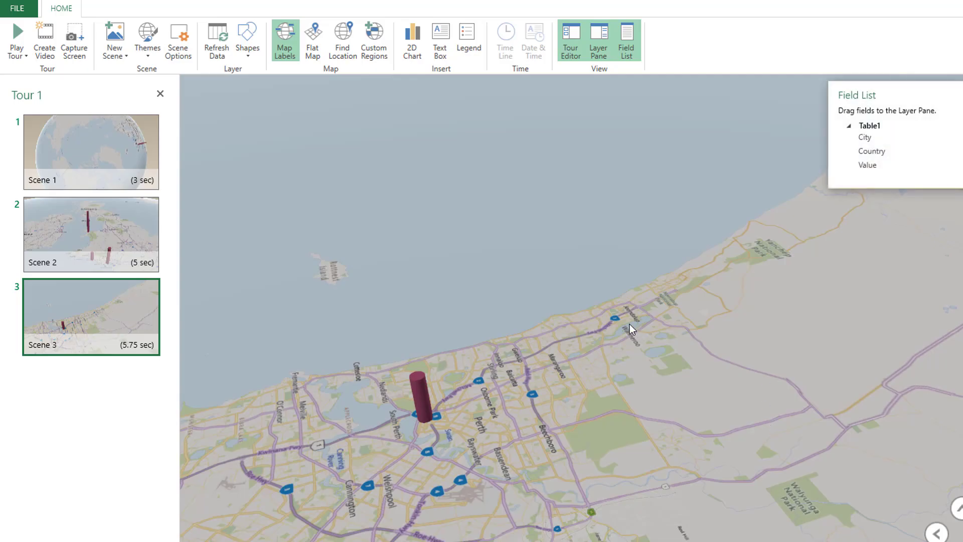
pyautogui.scroll(-5, 630, 323)
pyautogui.scroll(-5, 625, 316)
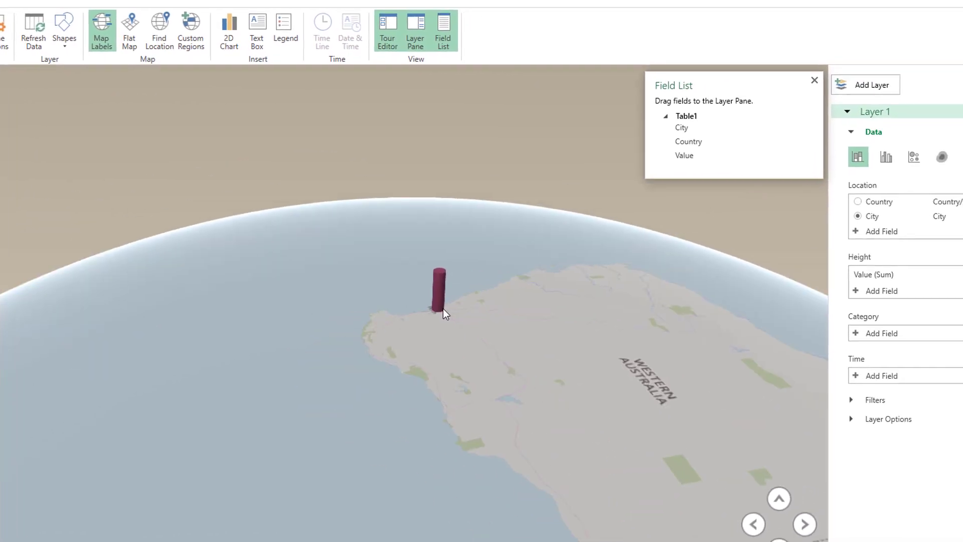
# - Switch the globe to Flat Map and zoom into the city columns over Western Europe
pyautogui.click(754, 524)
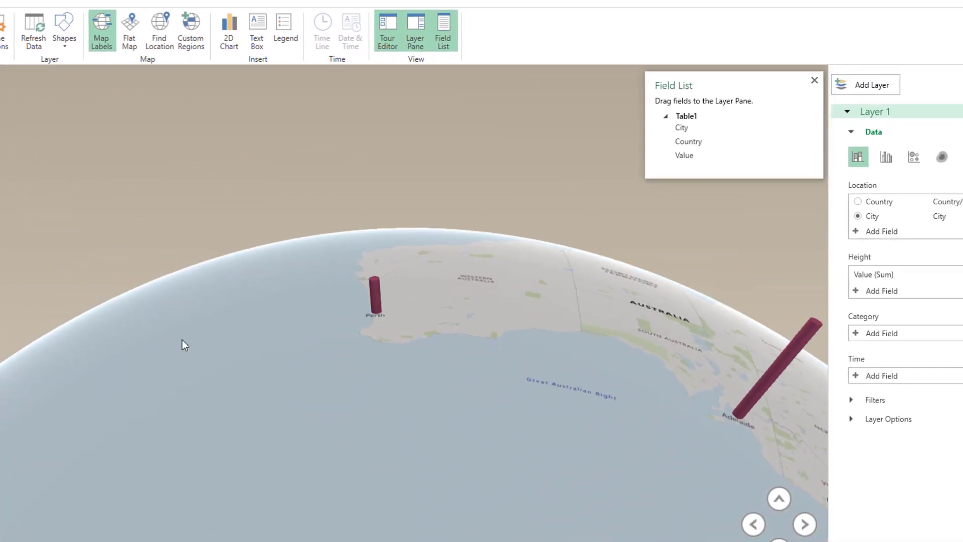
pyautogui.moveTo(183, 344)
pyautogui.mouseDown()
pyautogui.moveTo(255, 438)
pyautogui.moveTo(887, 158)
pyautogui.mouseUp()
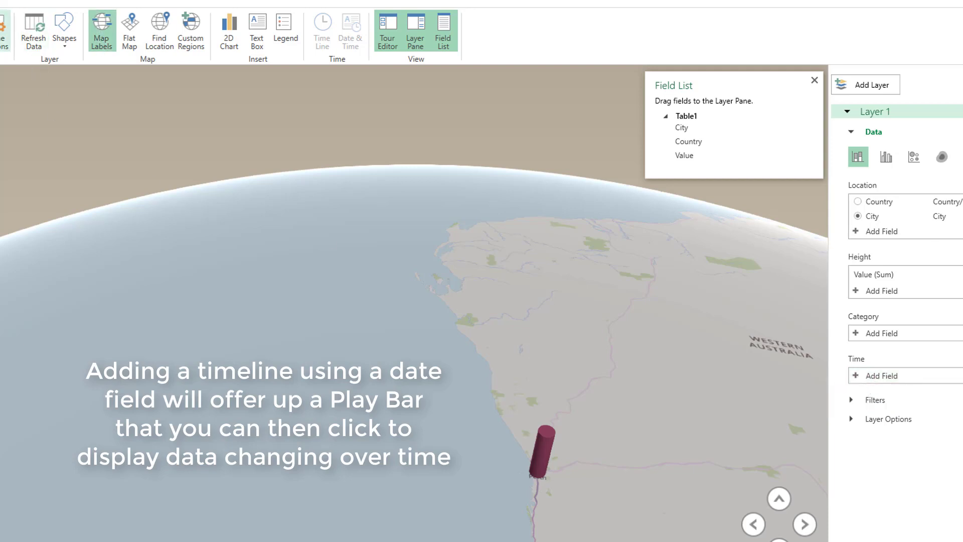
pyautogui.click(129, 31)
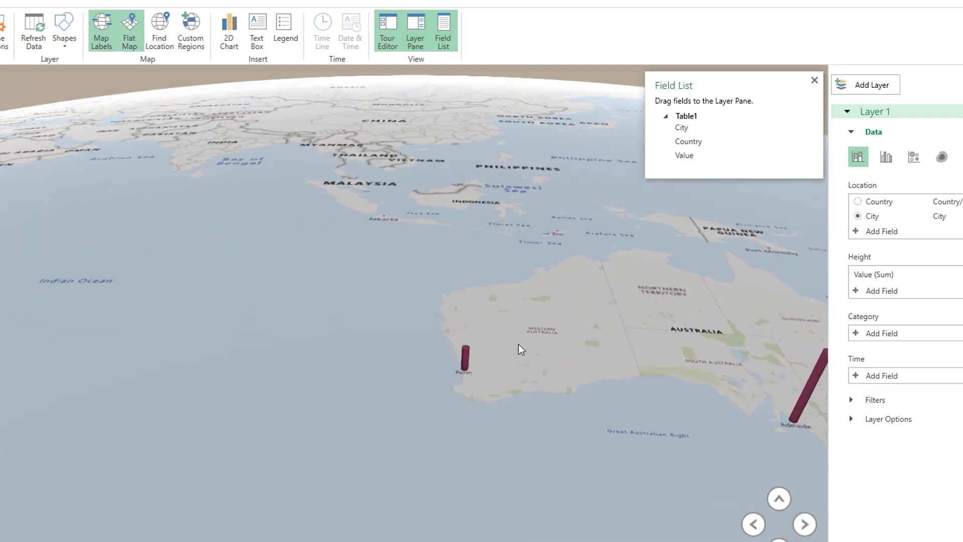
pyautogui.scroll(3, 529, 388)
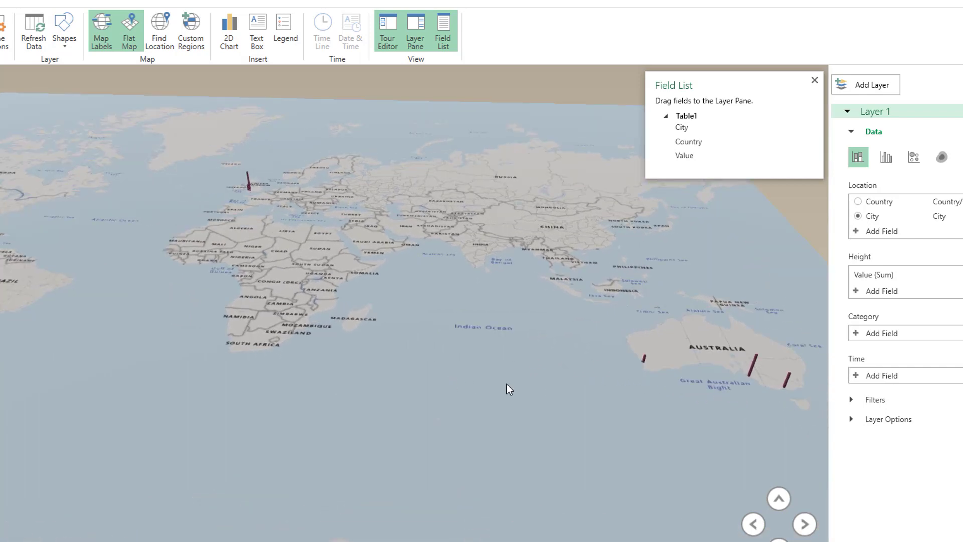
pyautogui.scroll(-2, 508, 389)
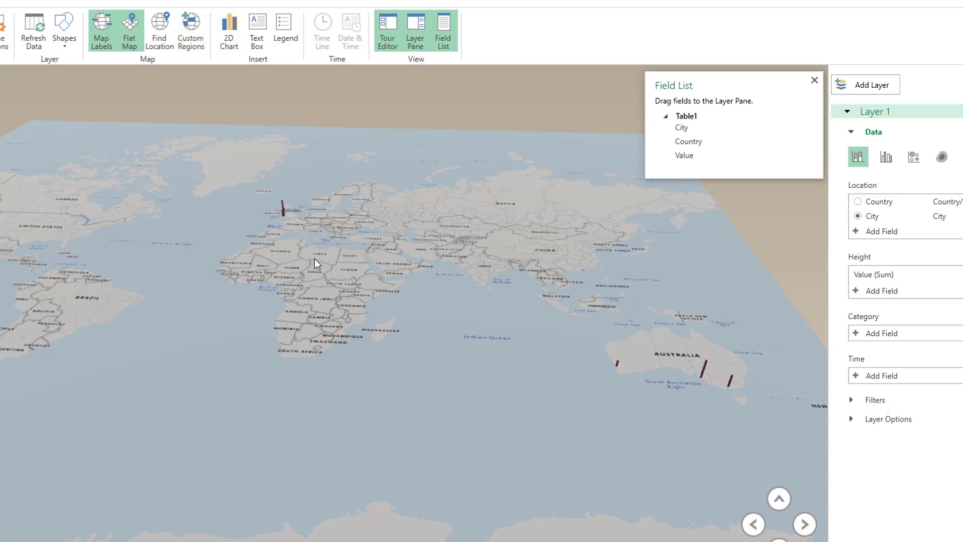
pyautogui.scroll(5, 314, 258)
pyautogui.scroll(3, 290, 116)
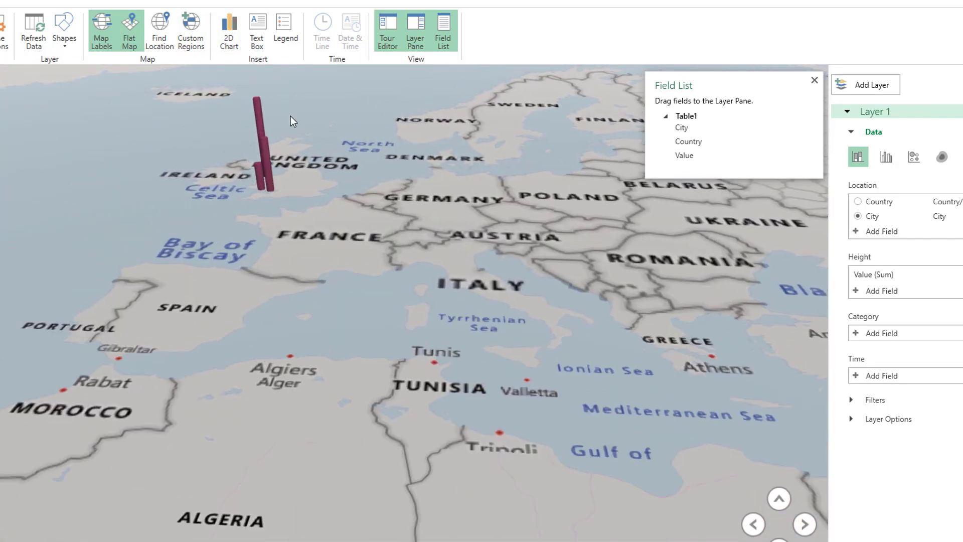
pyautogui.rightClick(263, 153)
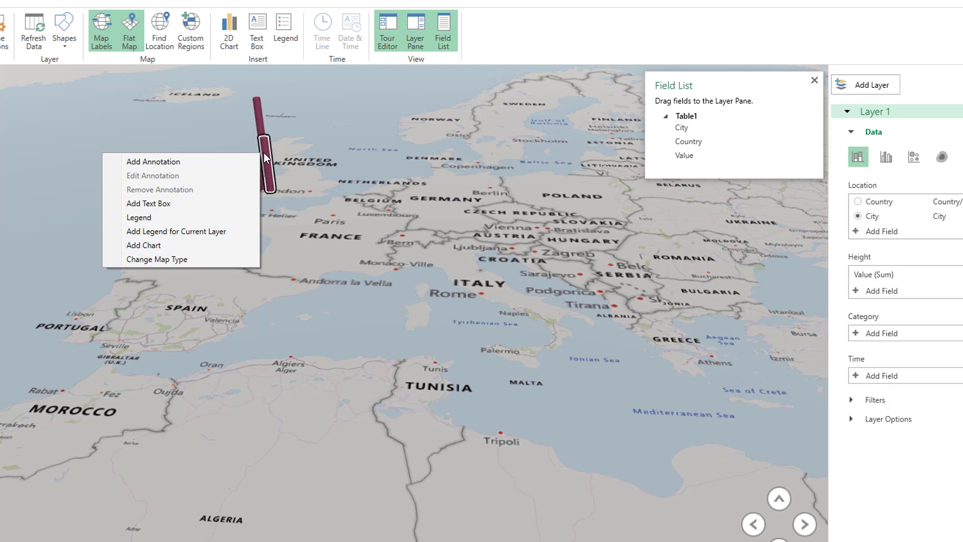
pyautogui.click(178, 162)
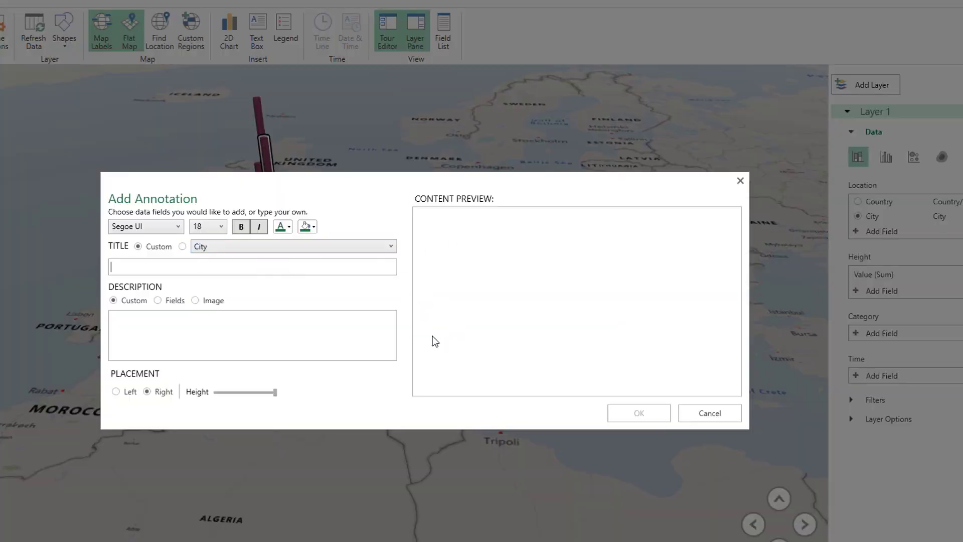
pyautogui.click(710, 418)
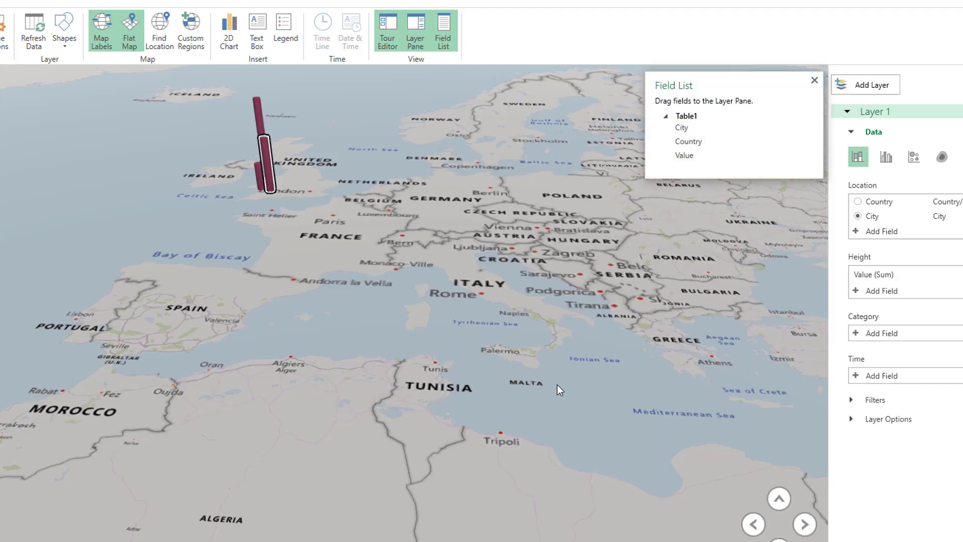